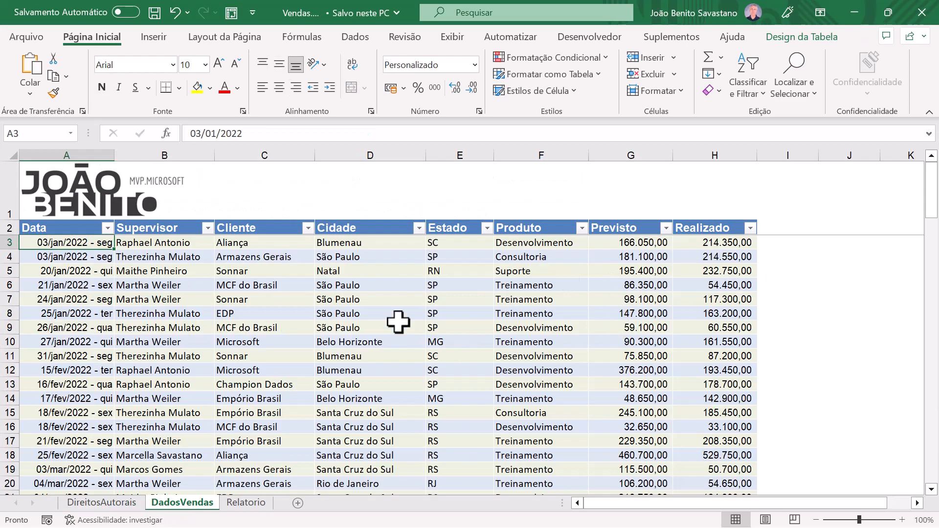
- Look through the sales records on the DadosVendas sheet and switch to the Relatorio sheet
{"action": "scroll", "coordinate": [193, 307], "scroll_direction": "down", "scroll_amount": 7}
{"action": "scroll", "coordinate": [195, 309], "scroll_direction": "down", "scroll_amount": 15}
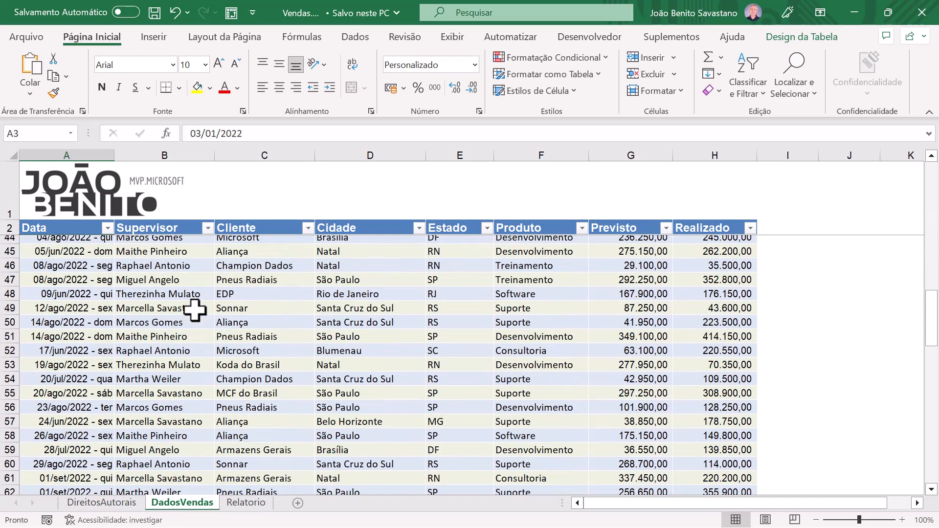
{"action": "scroll", "coordinate": [195, 309], "scroll_direction": "up", "scroll_amount": 20}
{"action": "scroll", "coordinate": [195, 311], "scroll_direction": "up", "scroll_amount": 2}
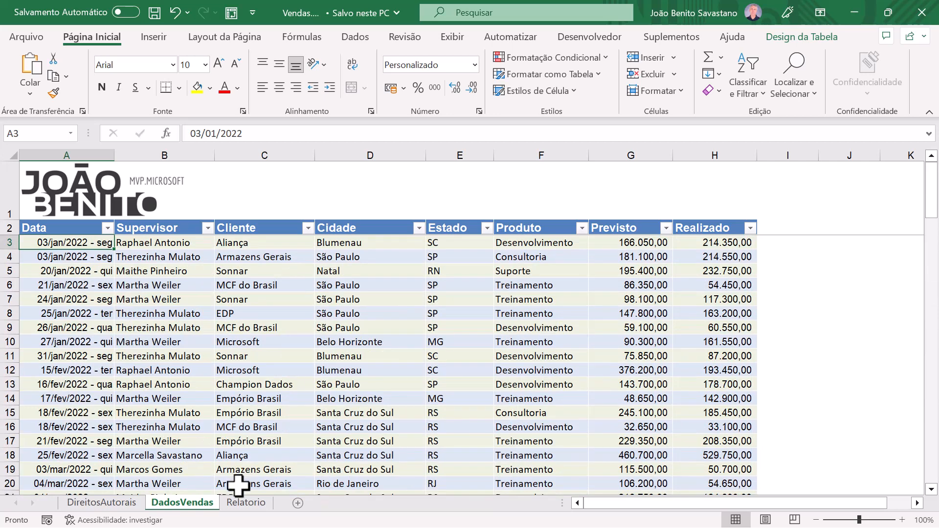
{"action": "left_click", "coordinate": [251, 503]}
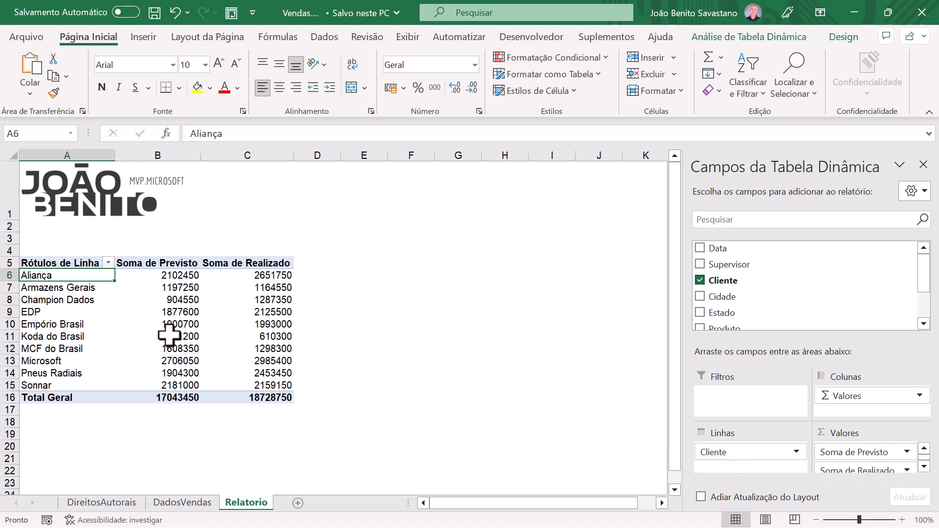
- Format only cell B6 in the pivot table as Número with two decimals and the thousands separator
{"action": "mouse_move", "coordinate": [154, 277]}
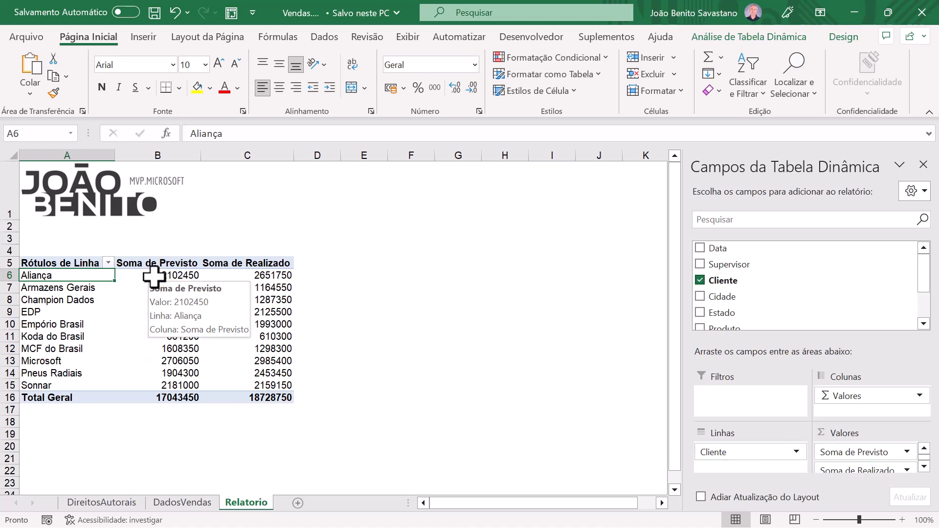
{"action": "left_click", "coordinate": [156, 276]}
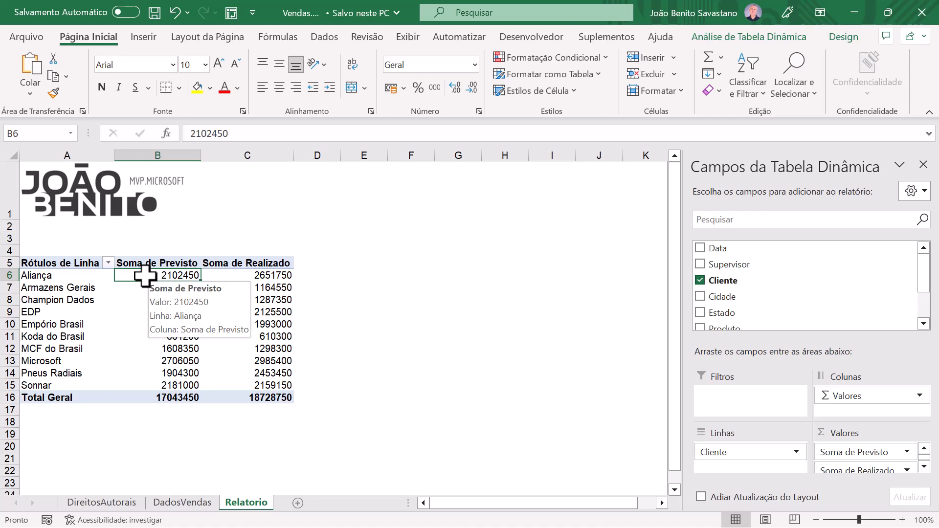
{"action": "right_click", "coordinate": [145, 276]}
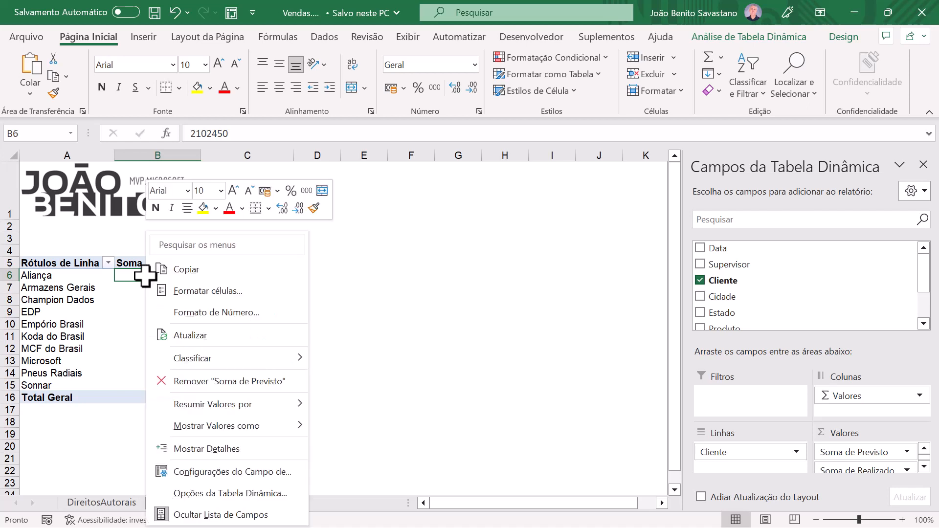
{"action": "left_click", "coordinate": [198, 293]}
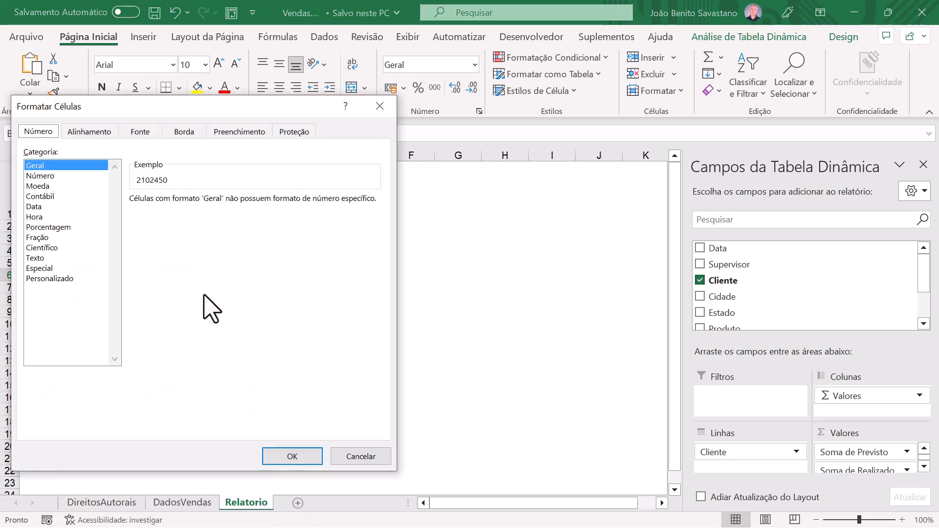
{"action": "left_click", "coordinate": [38, 176]}
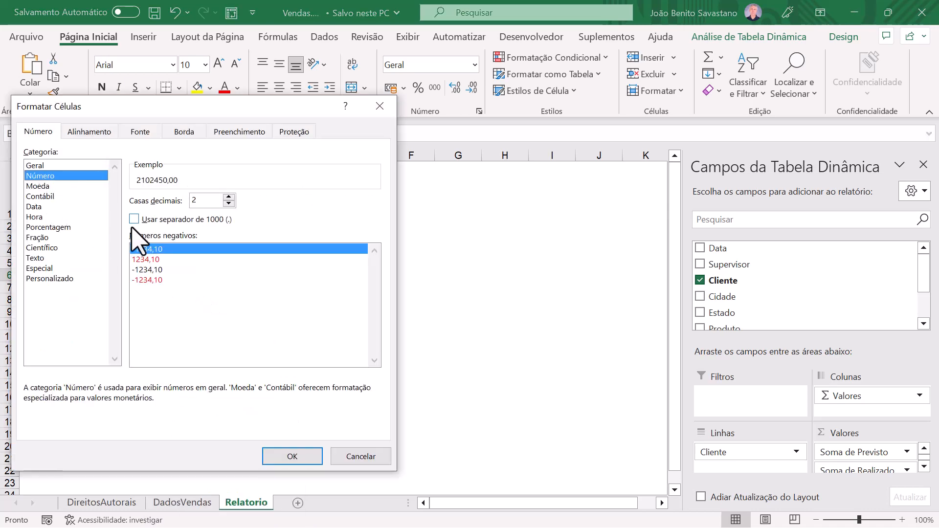
{"action": "left_click", "coordinate": [134, 219]}
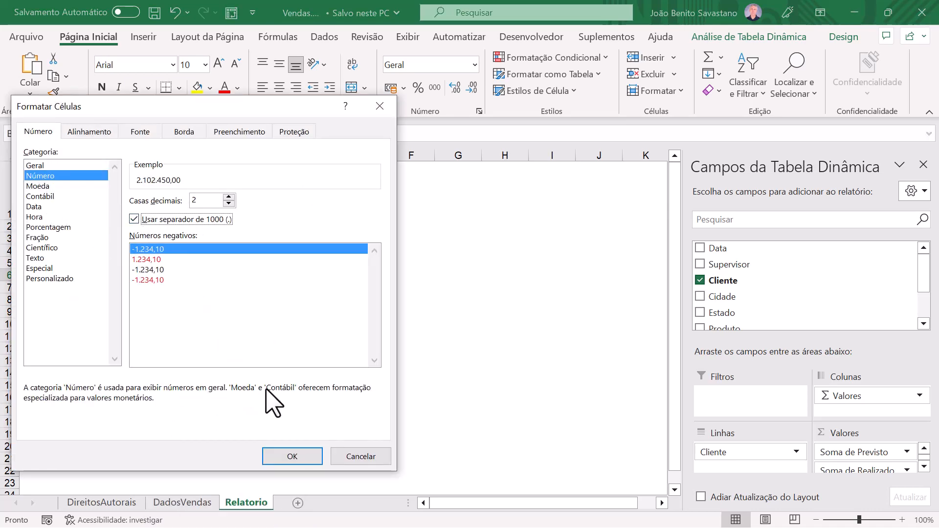
{"action": "left_click", "coordinate": [309, 458]}
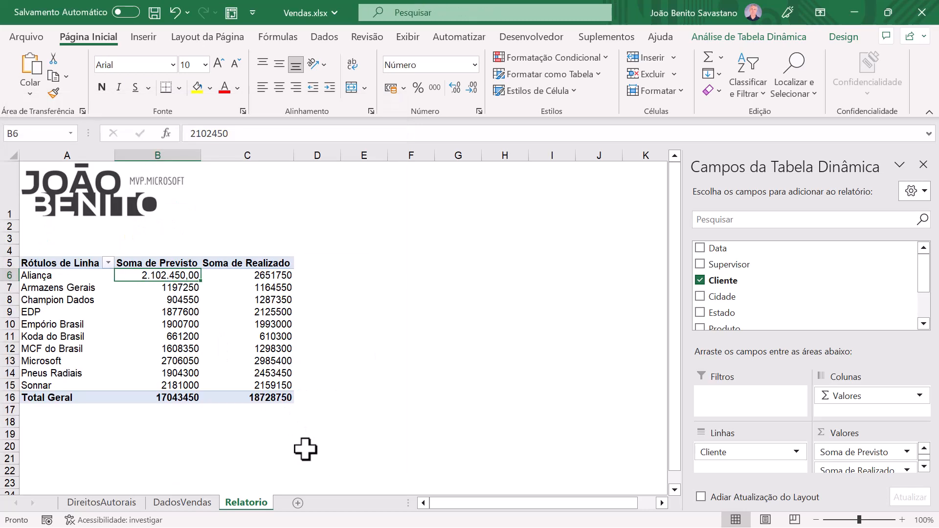
- Format the Soma de Previsto cells B6:B16 as Número with two decimals and the thousands separator
{"action": "left_click_drag", "start_coordinate": [148, 275], "coordinate": [157, 395]}
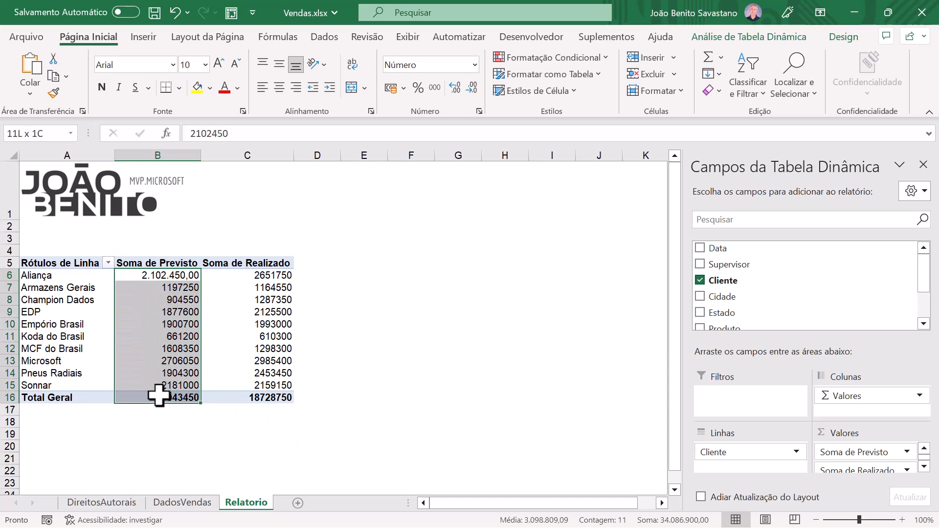
{"action": "right_click", "coordinate": [159, 276]}
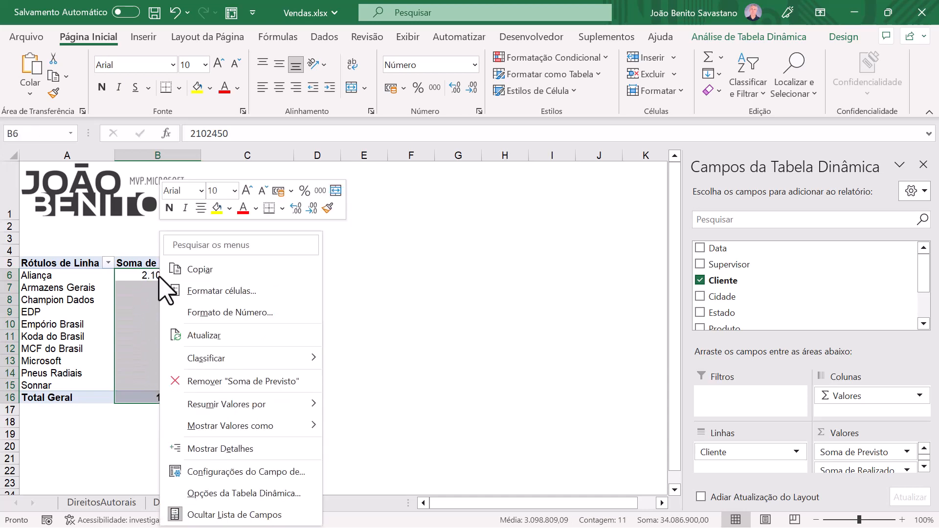
{"action": "left_click", "coordinate": [205, 292]}
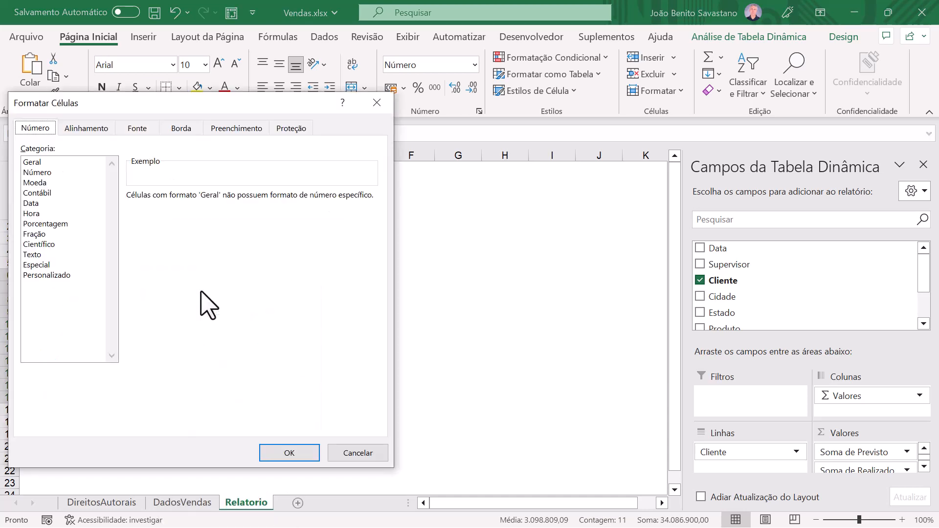
{"action": "left_click", "coordinate": [36, 173]}
{"action": "left_click", "coordinate": [131, 217]}
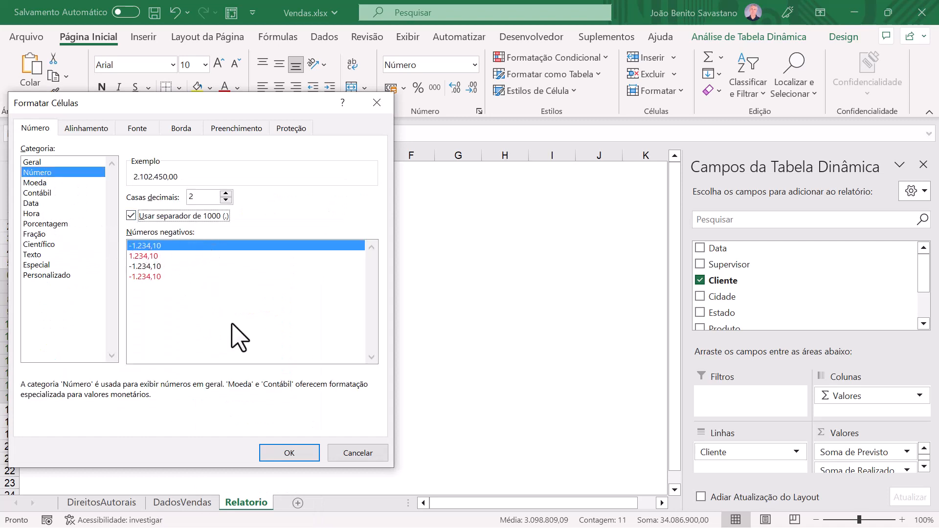
{"action": "left_click", "coordinate": [301, 456]}
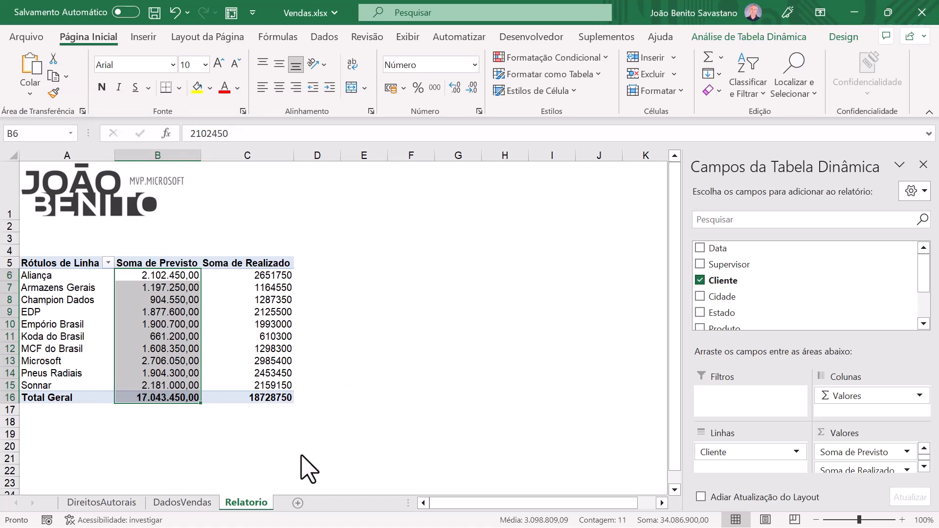
- Set the number format of the whole Soma de Realizado field to Número with two decimals and the thousands separator
{"action": "left_click", "coordinate": [260, 276]}
{"action": "right_click", "coordinate": [260, 275]}
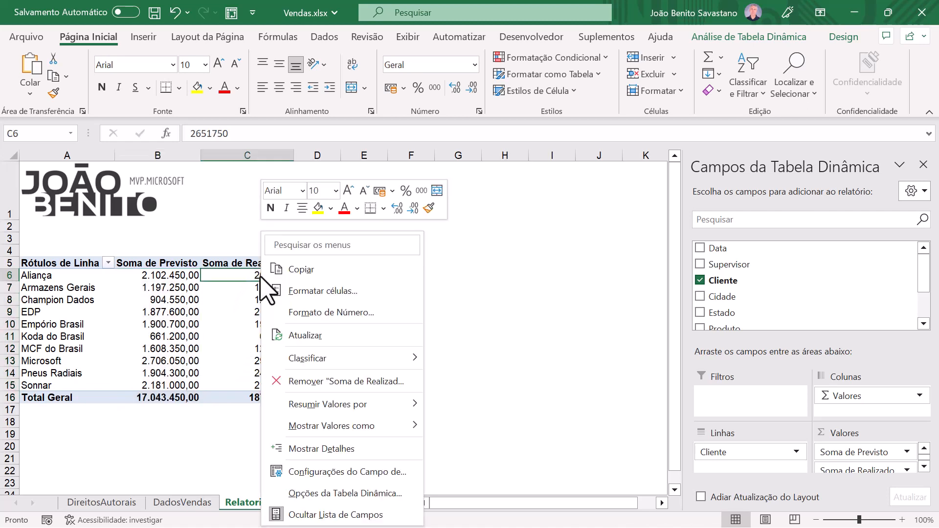
{"action": "left_click", "coordinate": [315, 314]}
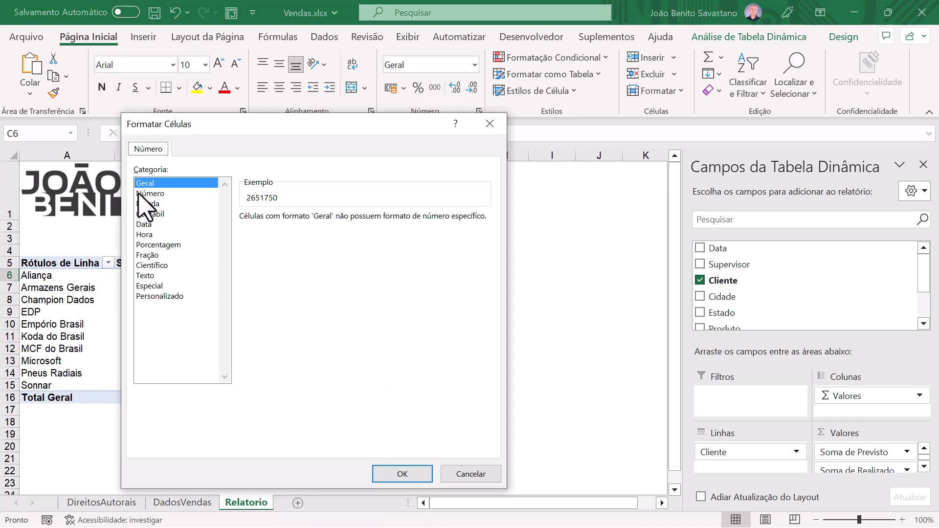
{"action": "left_click", "coordinate": [144, 193]}
{"action": "left_click", "coordinate": [245, 237]}
{"action": "left_click", "coordinate": [416, 475]}
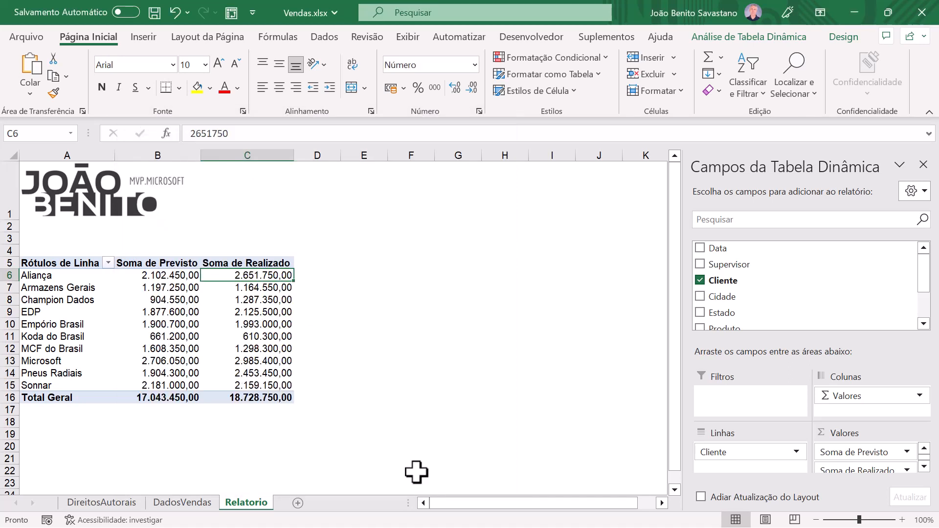
- Undo the number formatting applied to the Soma de Previsto and Soma de Realizado values
{"action": "left_click", "coordinate": [176, 13]}
{"action": "left_click", "coordinate": [176, 13]}
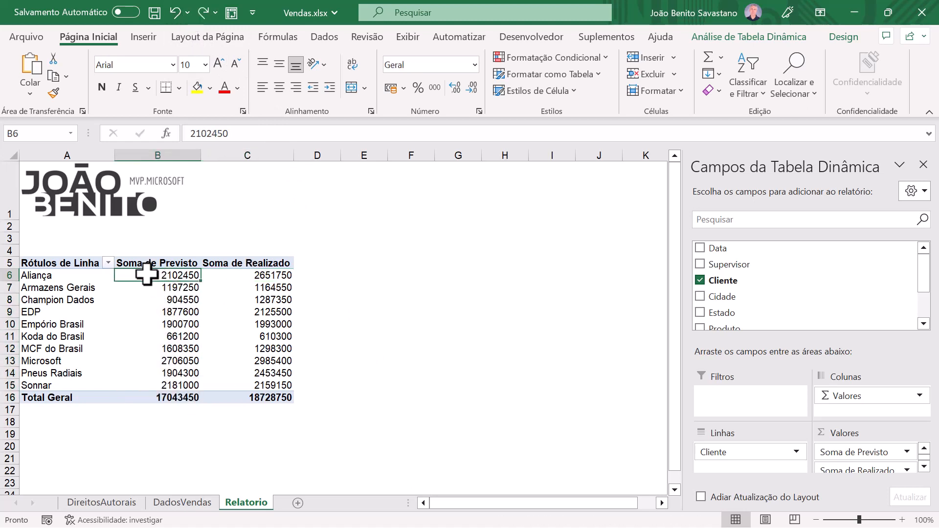
- With B6:C6 selected, set the pivot field number format to Número with two decimals and the thousands separator
{"action": "left_click_drag", "start_coordinate": [171, 274], "coordinate": [259, 277]}
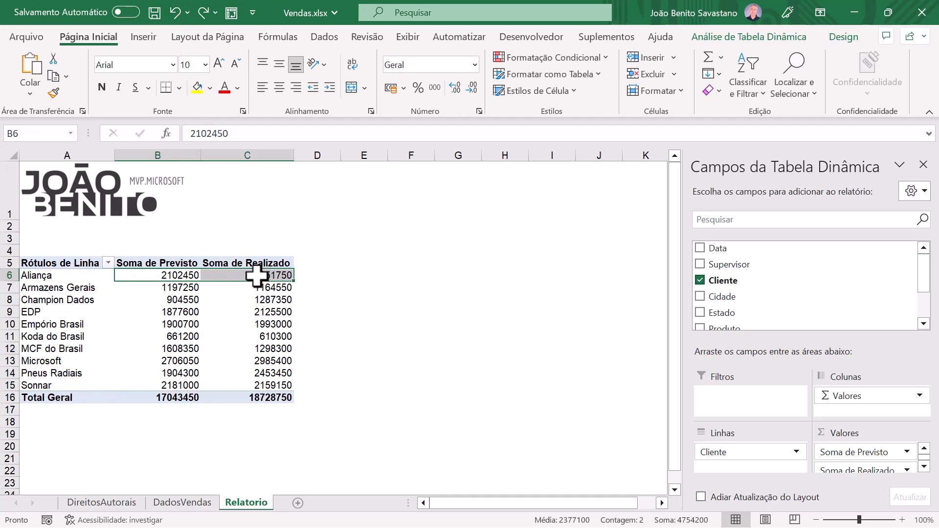
{"action": "right_click", "coordinate": [258, 276]}
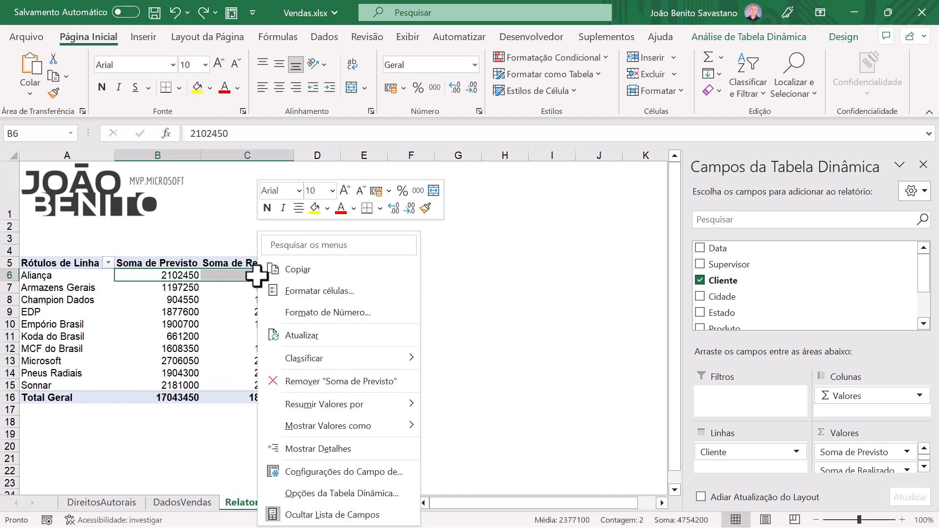
{"action": "left_click", "coordinate": [293, 314]}
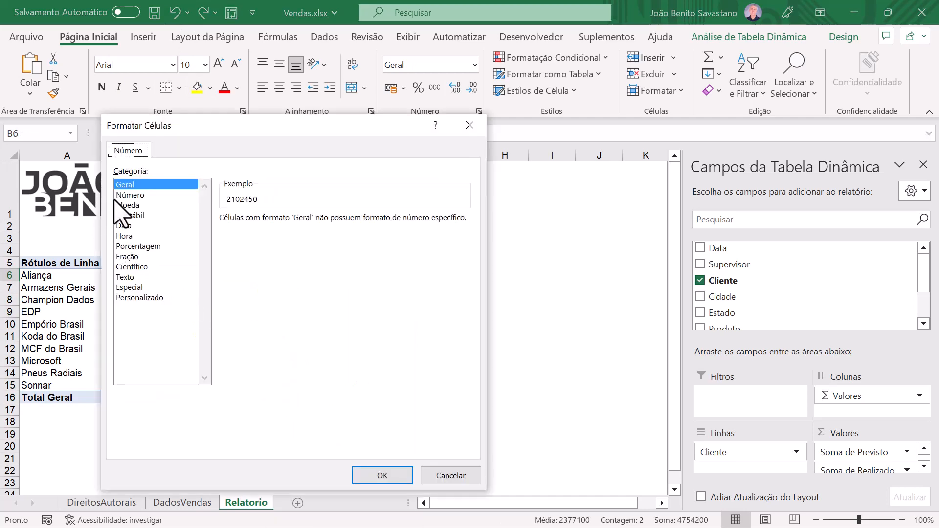
{"action": "left_click", "coordinate": [147, 195]}
{"action": "left_click", "coordinate": [224, 239]}
{"action": "left_click", "coordinate": [386, 476]}
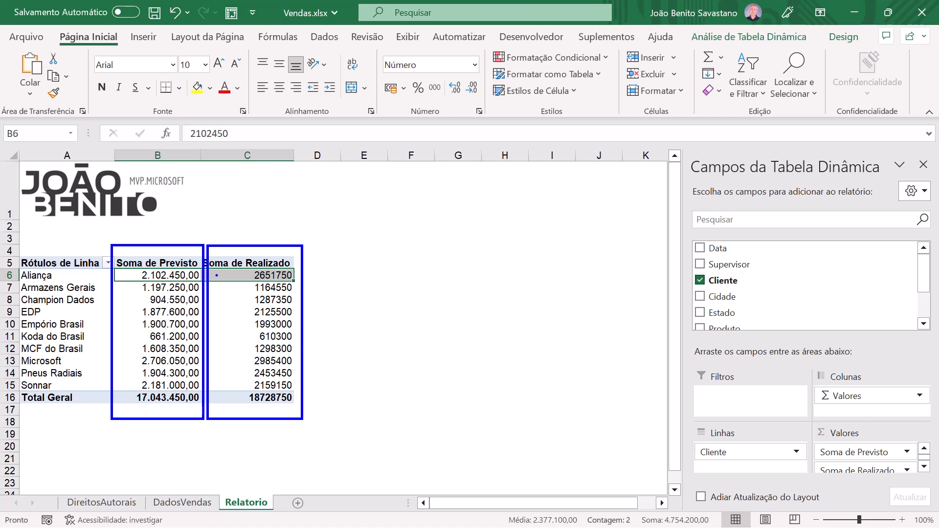
- Set the Soma de Realizado field's number format from cell C6 to Número with two decimals and the thousands separator
{"action": "left_click", "coordinate": [237, 275]}
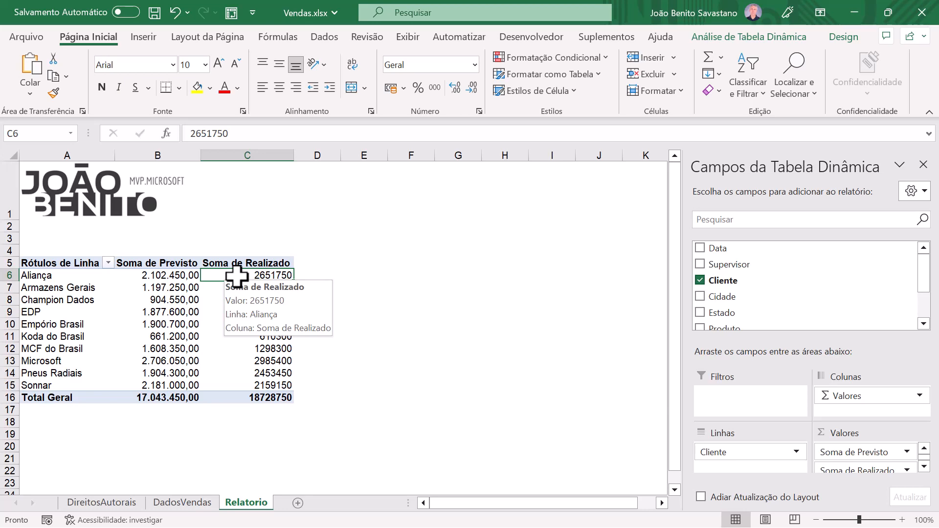
{"action": "right_click", "coordinate": [237, 277]}
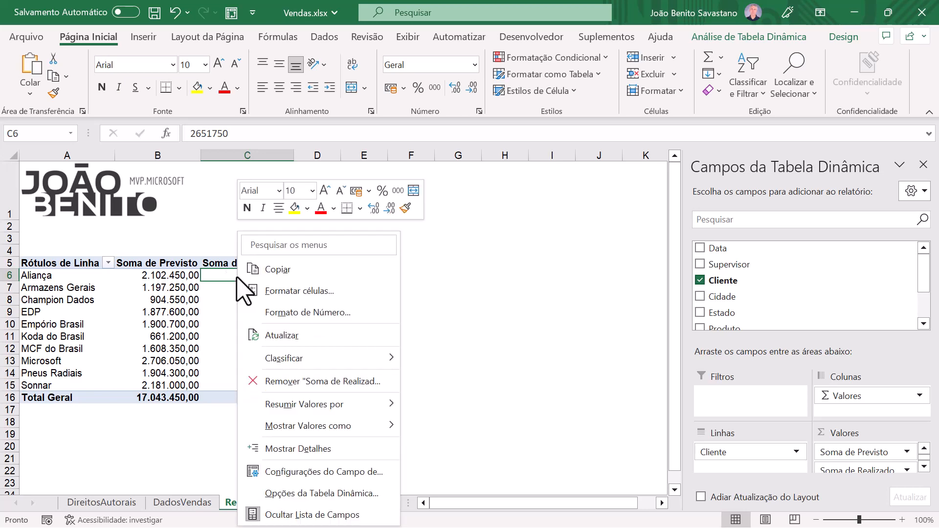
{"action": "left_click", "coordinate": [280, 315]}
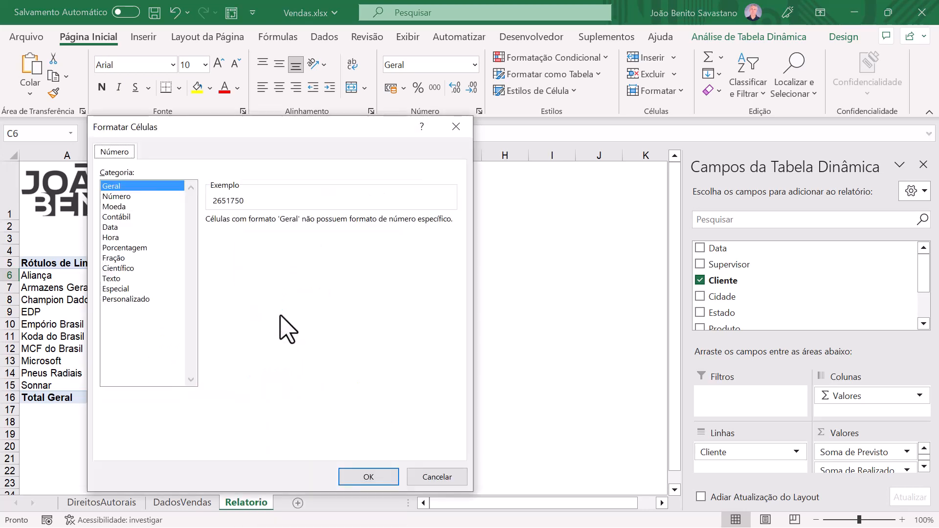
{"action": "left_click", "coordinate": [125, 196]}
{"action": "left_click", "coordinate": [211, 240]}
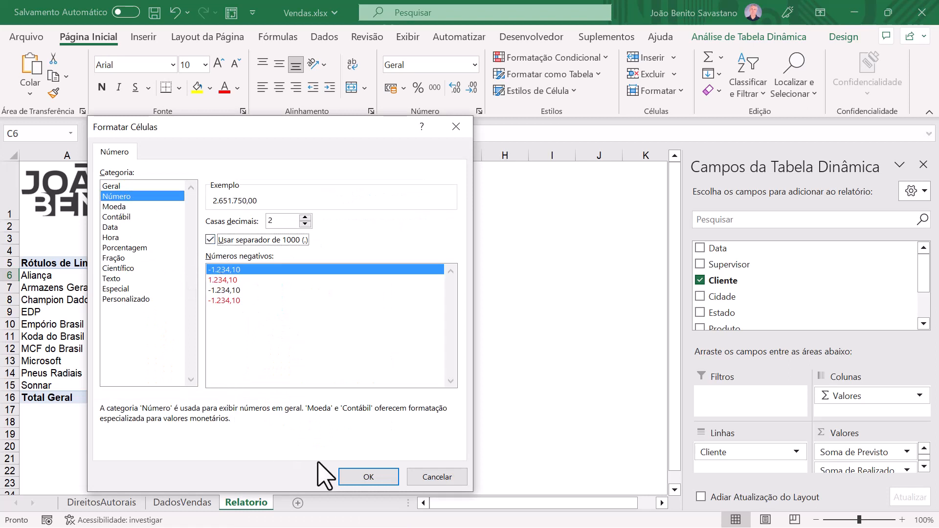
{"action": "left_click", "coordinate": [368, 479]}
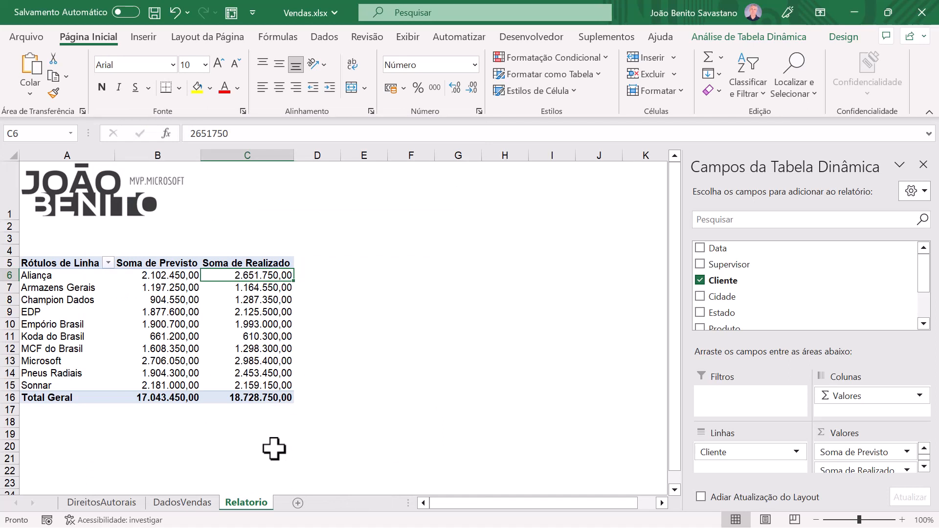
- Start a new record in row 107 of the DadosVendas sheet with the date 30/12/2022
{"action": "left_click", "coordinate": [198, 504]}
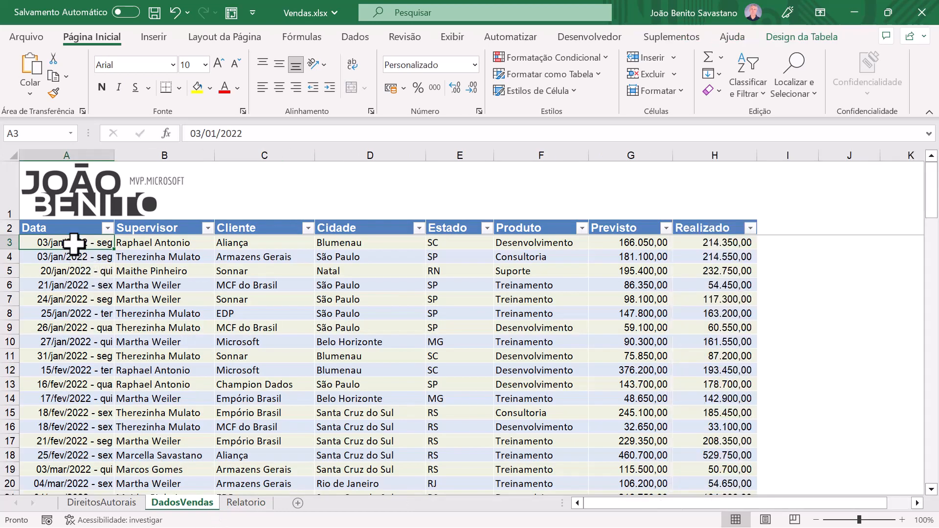
{"action": "key", "text": "ctrl+Down"}
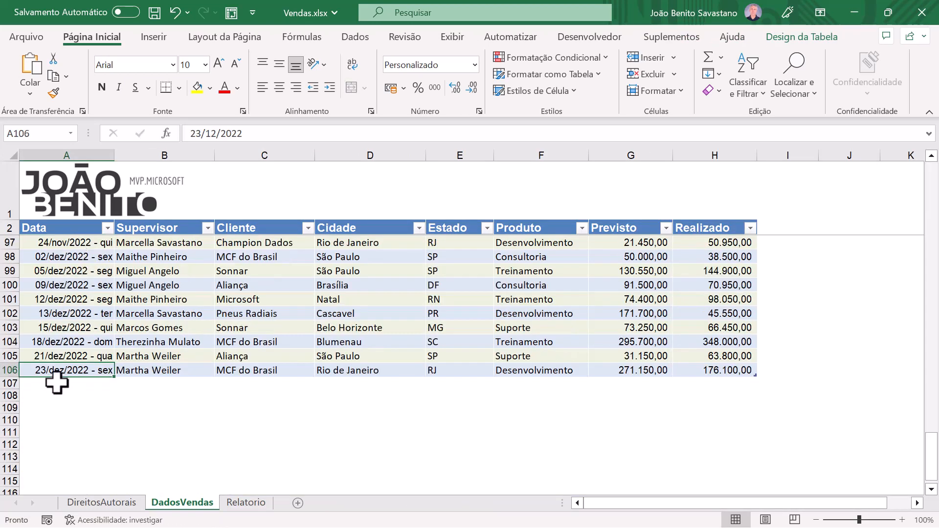
{"action": "left_click", "coordinate": [55, 383]}
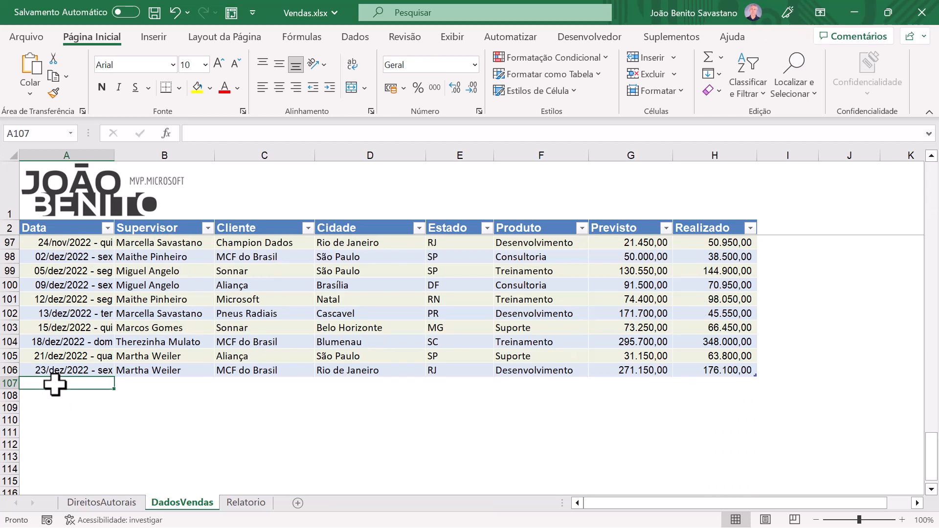
{"action": "type", "text": "30/12/2022"}
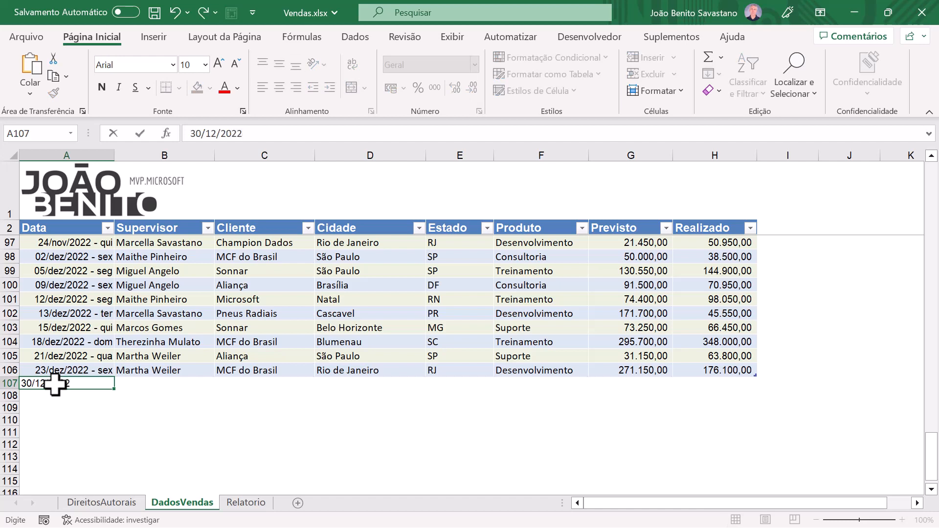
{"action": "key", "text": "Tab"}
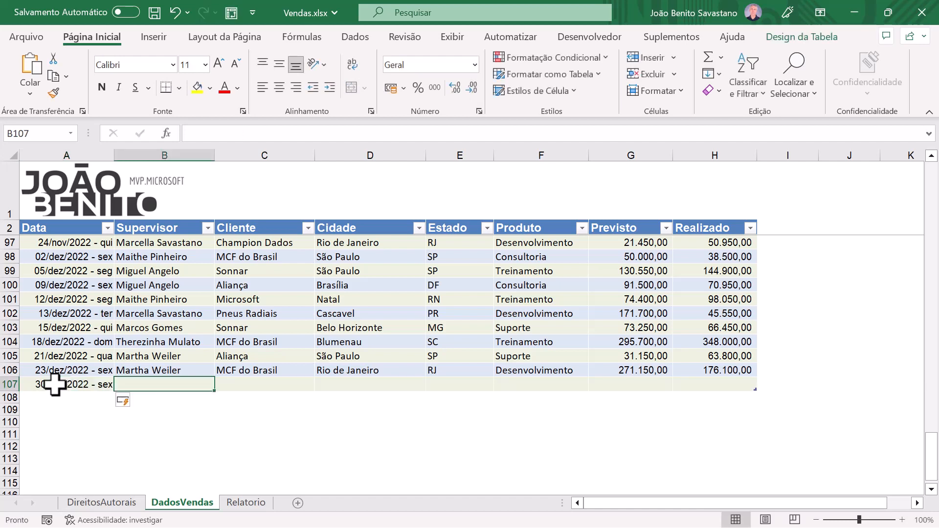
- Enter the supervisor's name in the Supervisor column of row 107
{"action": "type", "text": "M"}
{"action": "key", "text": "BackSpace"}
{"action": "type", "text": "João Benito"}
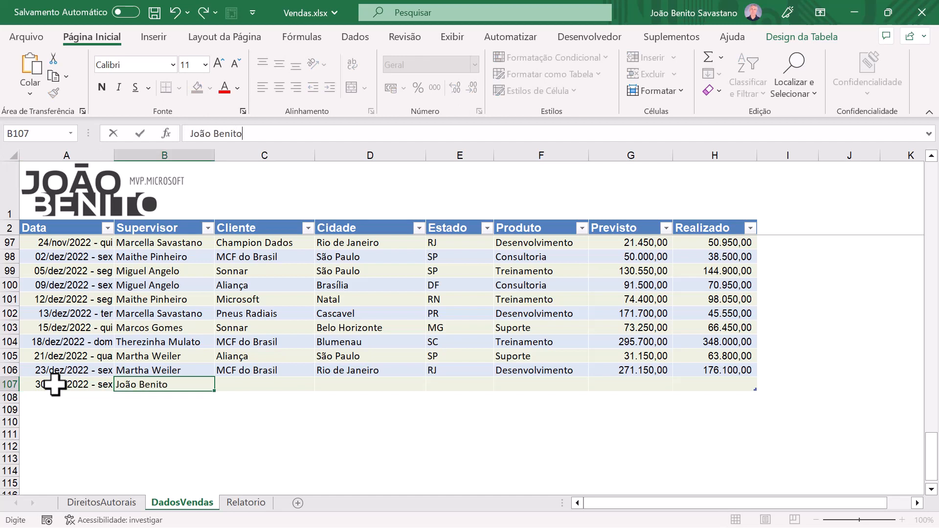
{"action": "key", "text": "Tab"}
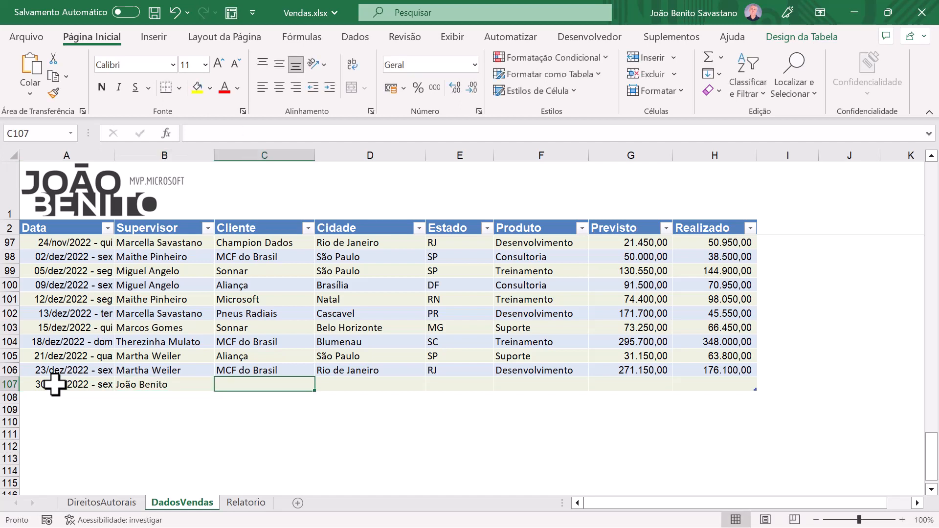
- Enter FAS as the client, Manaus as the city and AM as the state in row 107
{"action": "type", "text": "FAS"}
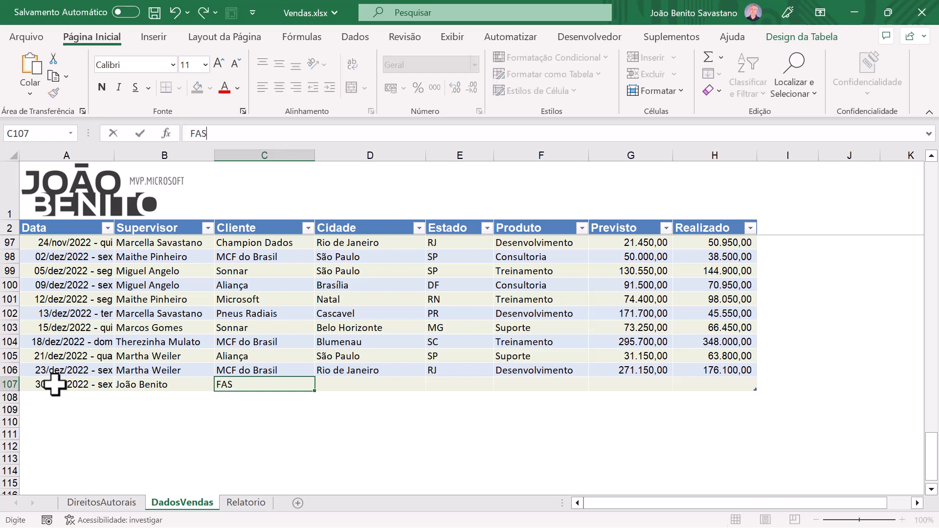
{"action": "key", "text": "Tab"}
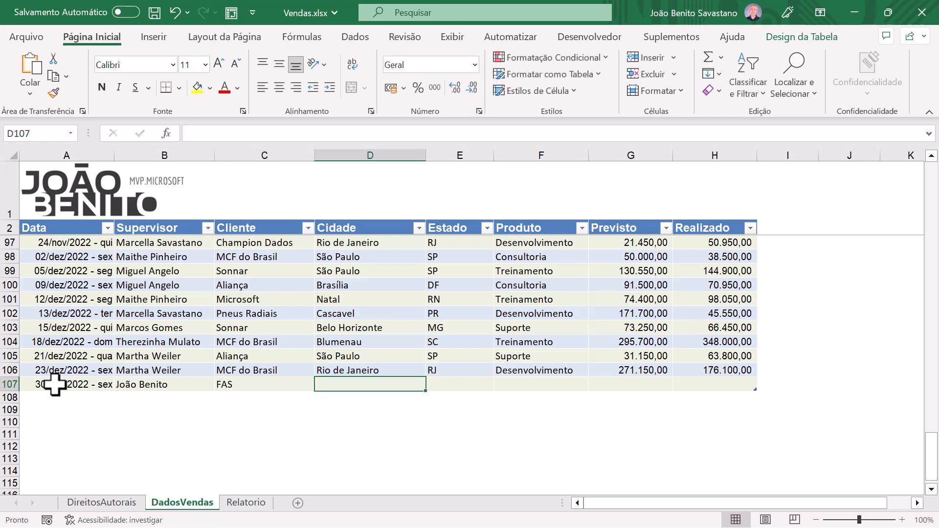
{"action": "type", "text": "Manus"}
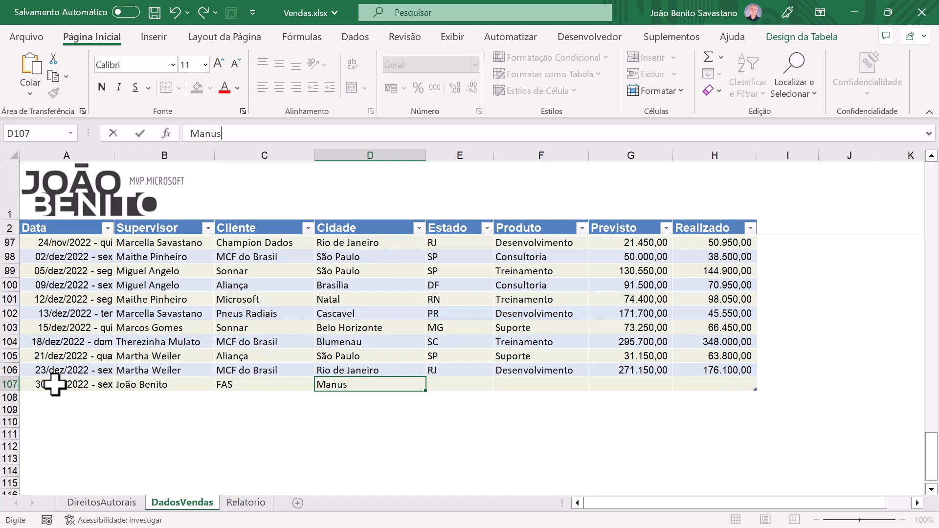
{"action": "type", "text": "u"}
{"action": "type", "text": "as"}
{"action": "key", "text": "Tab"}
{"action": "type", "text": "AM"}
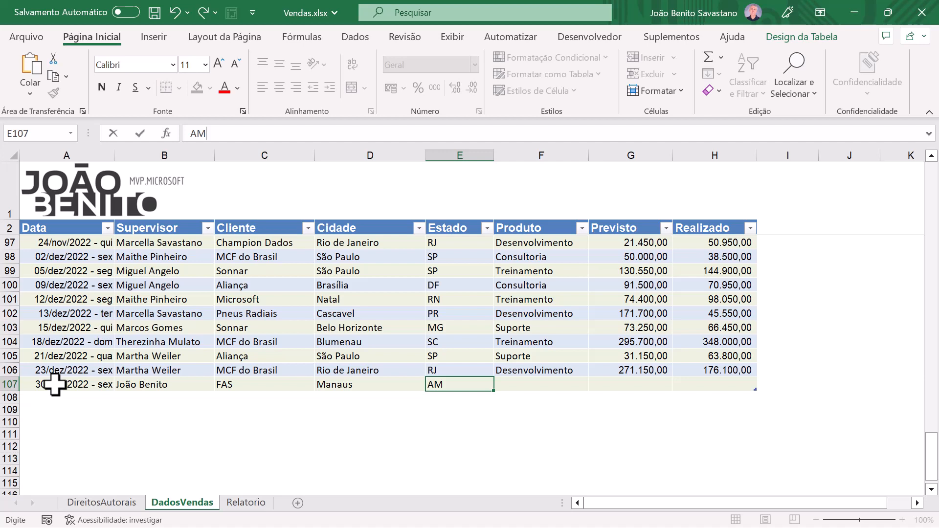
{"action": "key", "text": "Tab"}
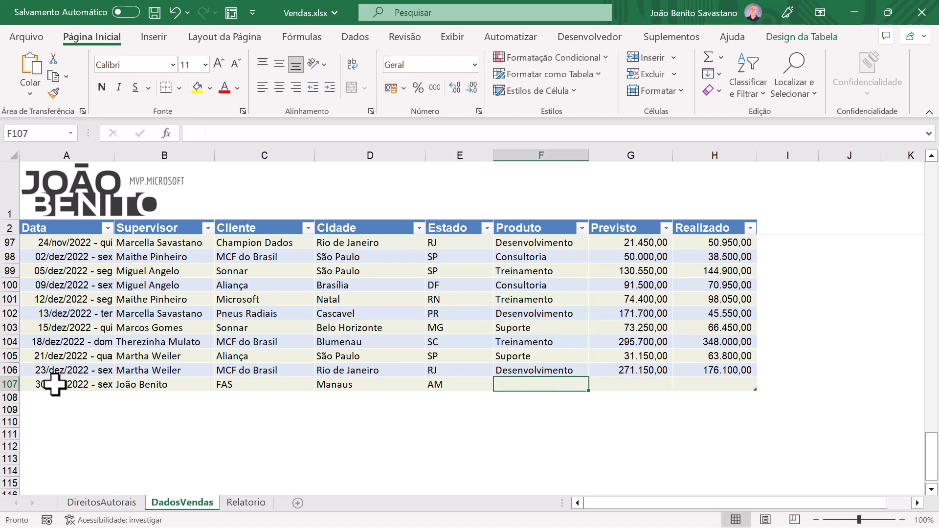
- Complete row 107 with the product Treinamento, Previsto 10000 and Realizado 12000
{"action": "type", "text": "Tre"}
{"action": "key", "text": "Tab"}
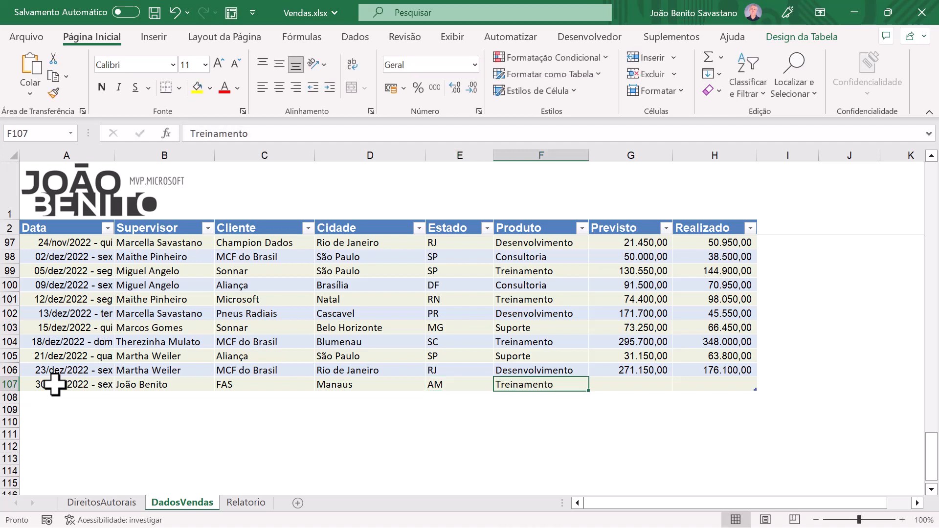
{"action": "type", "text": "10000"}
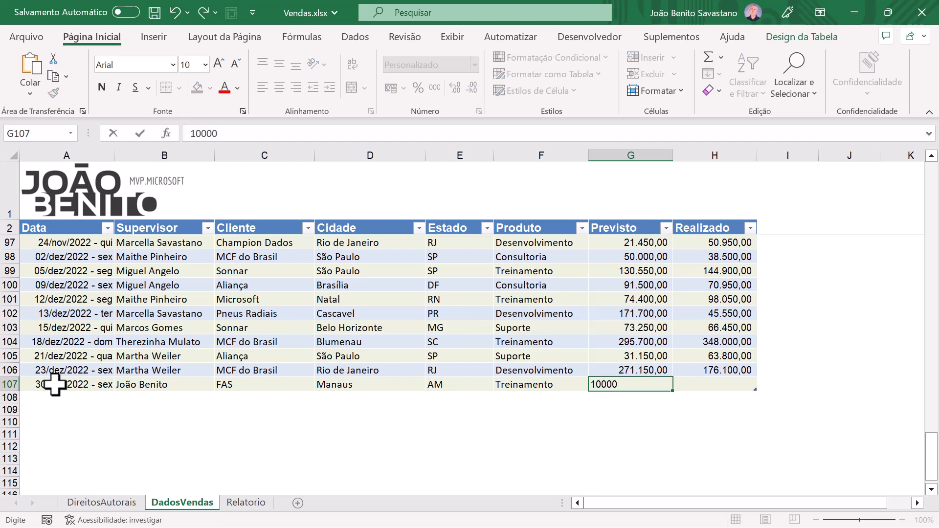
{"action": "key", "text": "Tab"}
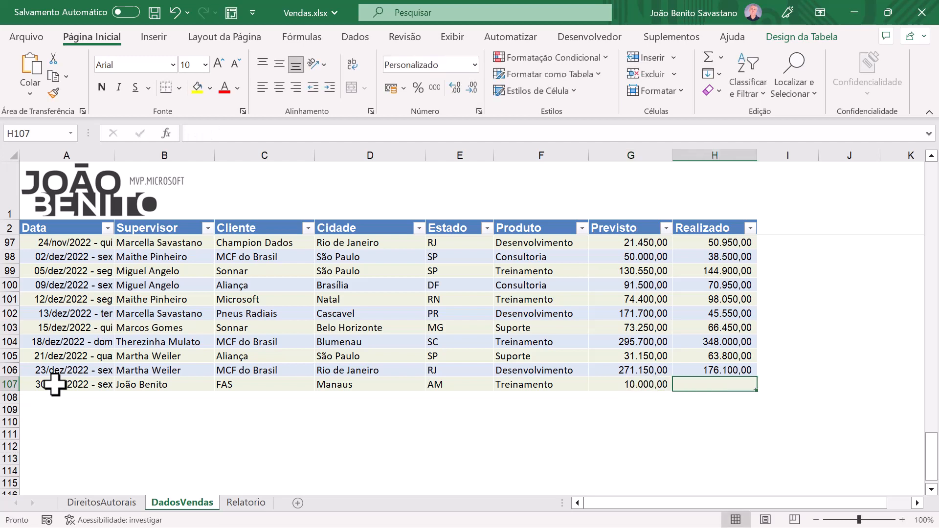
{"action": "type", "text": "12000"}
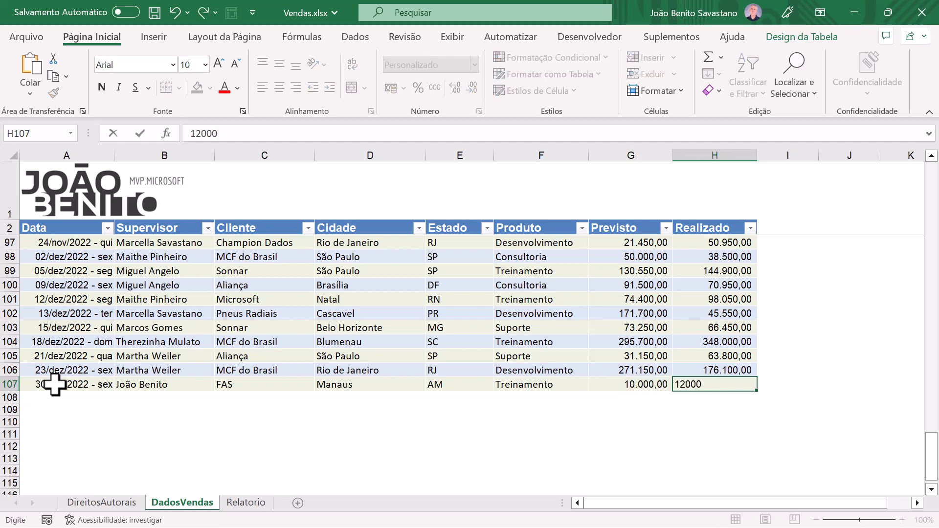
{"action": "key", "text": "ctrl+Return"}
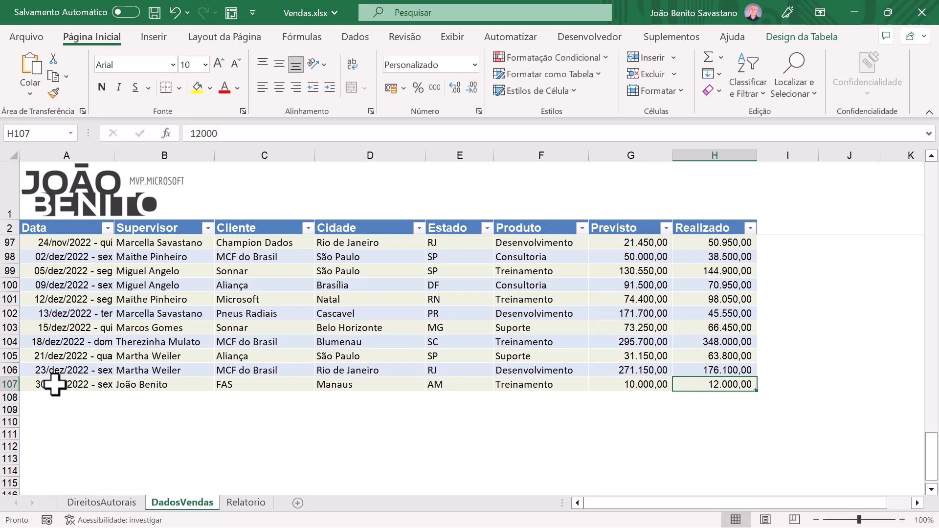
- Refresh the pivot table on the Relatorio sheet to include the new record
{"action": "left_click", "coordinate": [246, 503]}
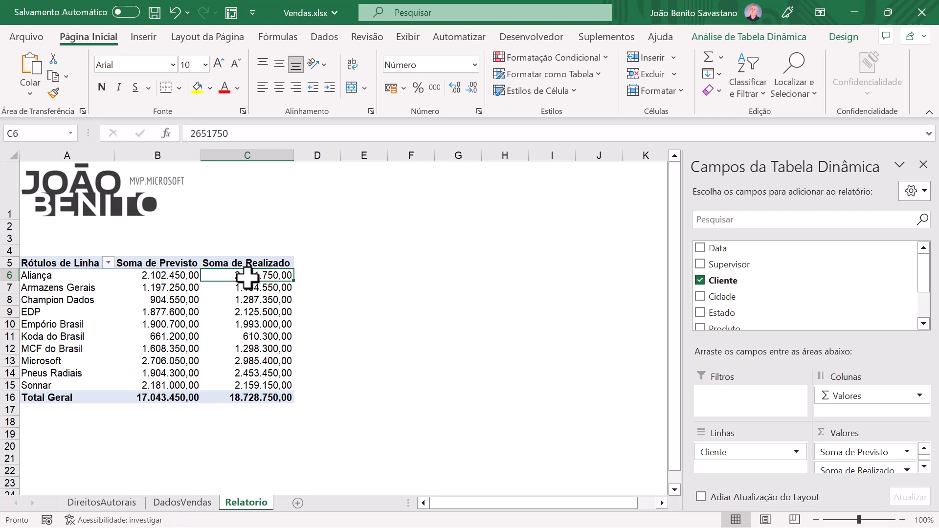
{"action": "left_click", "coordinate": [778, 40]}
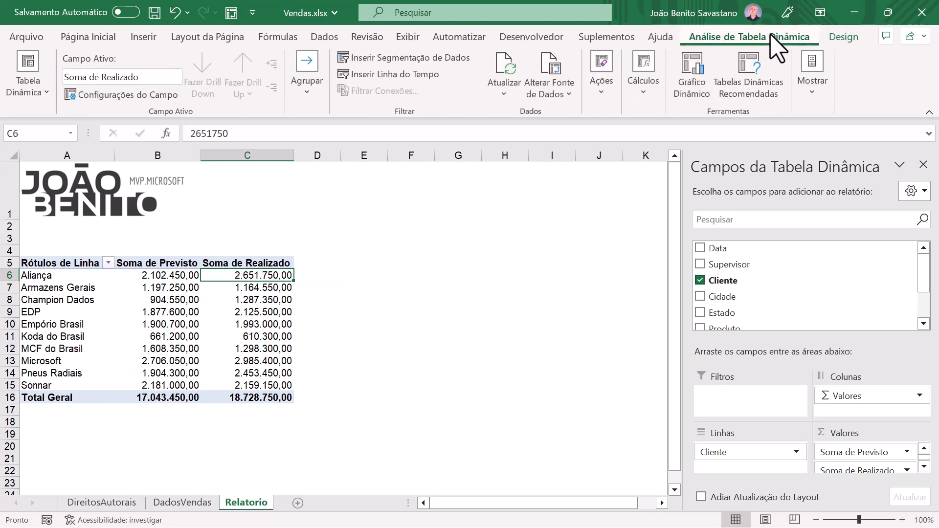
{"action": "left_click", "coordinate": [504, 94]}
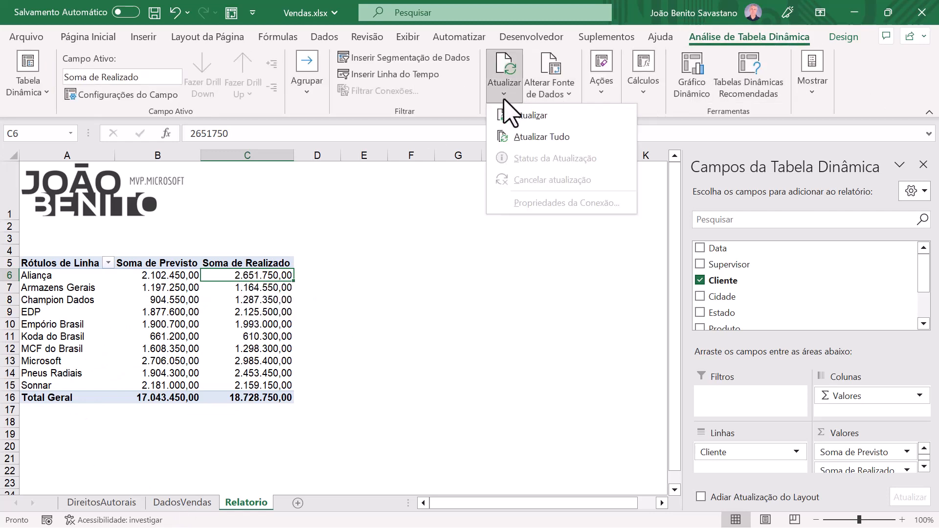
{"action": "left_click", "coordinate": [538, 116]}
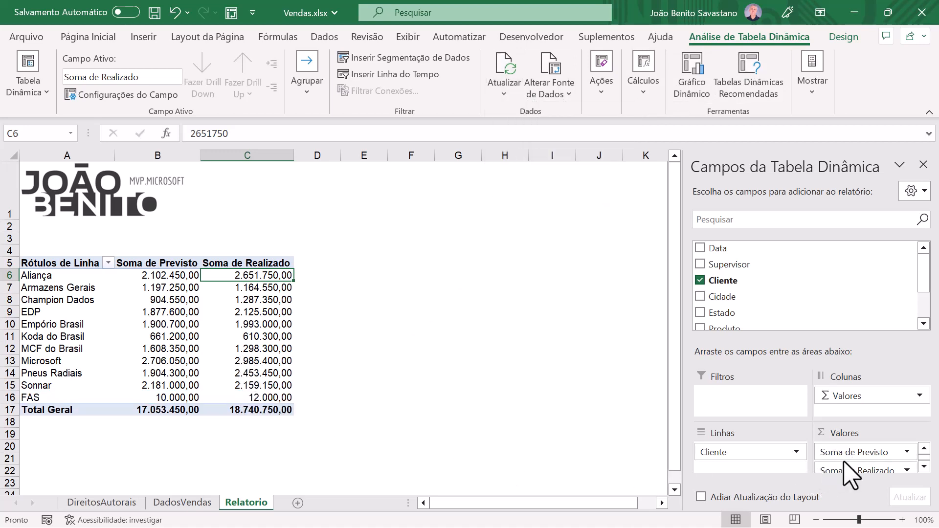
- Remove Soma de Realizado from the pivot table's values and add the Realizado field back
{"action": "left_click_drag", "start_coordinate": [851, 471], "coordinate": [878, 468]}
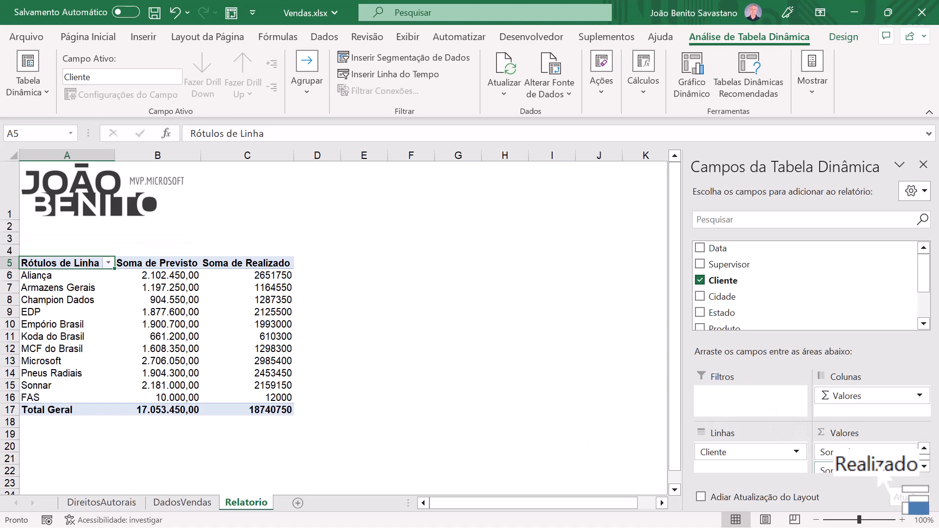
{"action": "left_click_drag", "start_coordinate": [861, 469], "coordinate": [831, 288]}
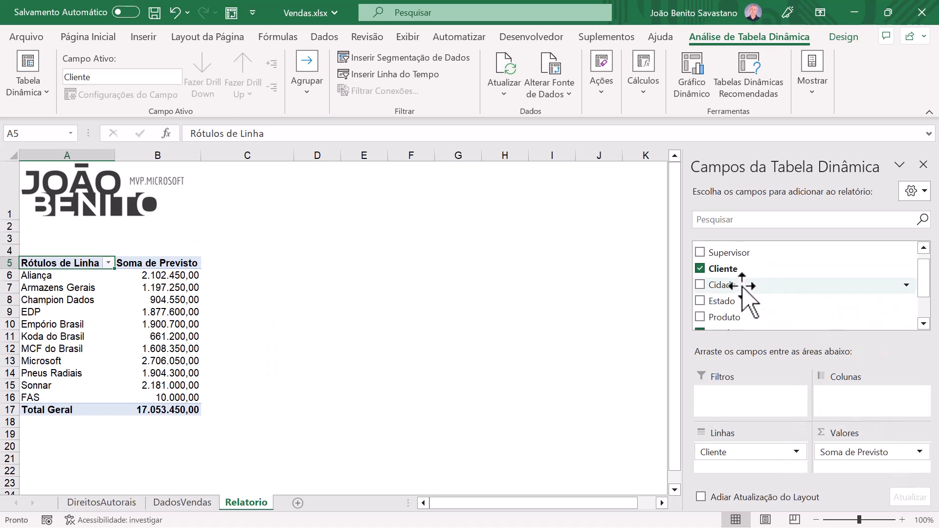
{"action": "scroll", "coordinate": [927, 298], "scroll_direction": "down", "scroll_amount": 2}
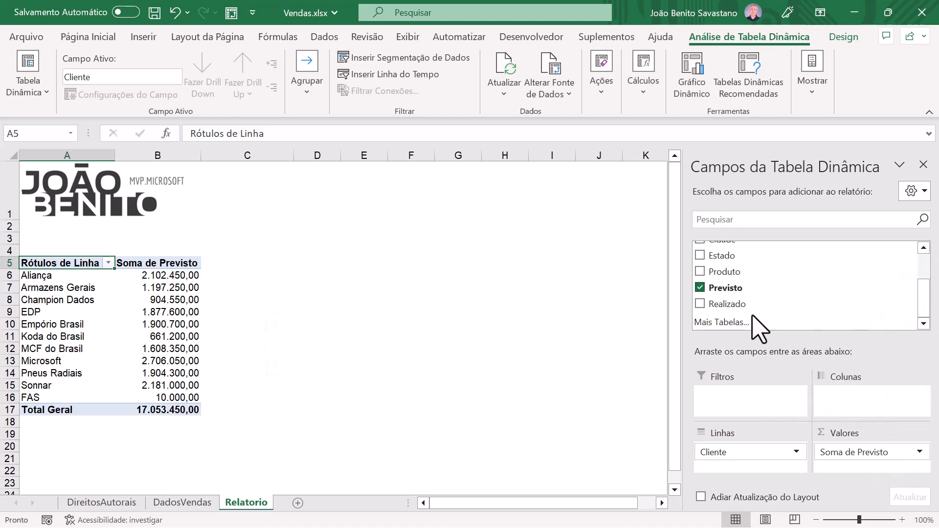
{"action": "left_click", "coordinate": [700, 304]}
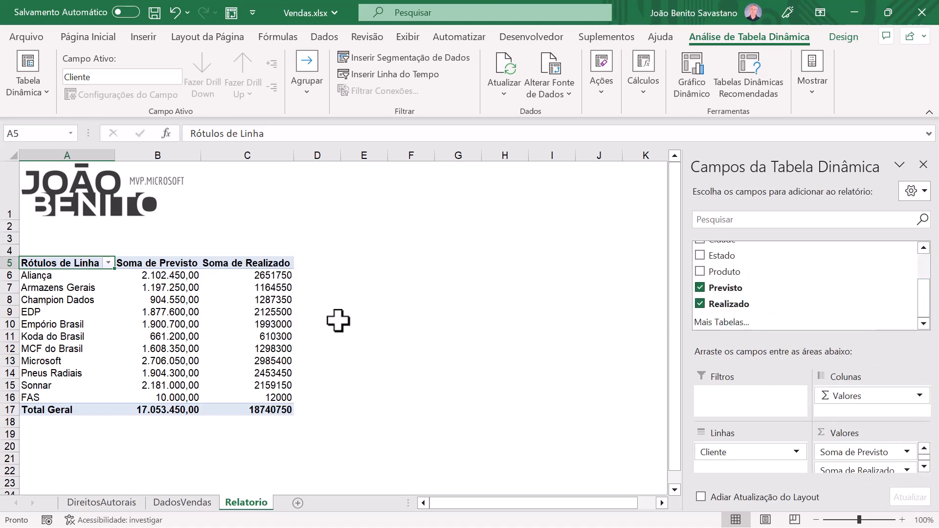
- Set the re-added Soma de Realizado field's number format to Número with two decimals and the thousands separator
{"action": "left_click", "coordinate": [258, 275]}
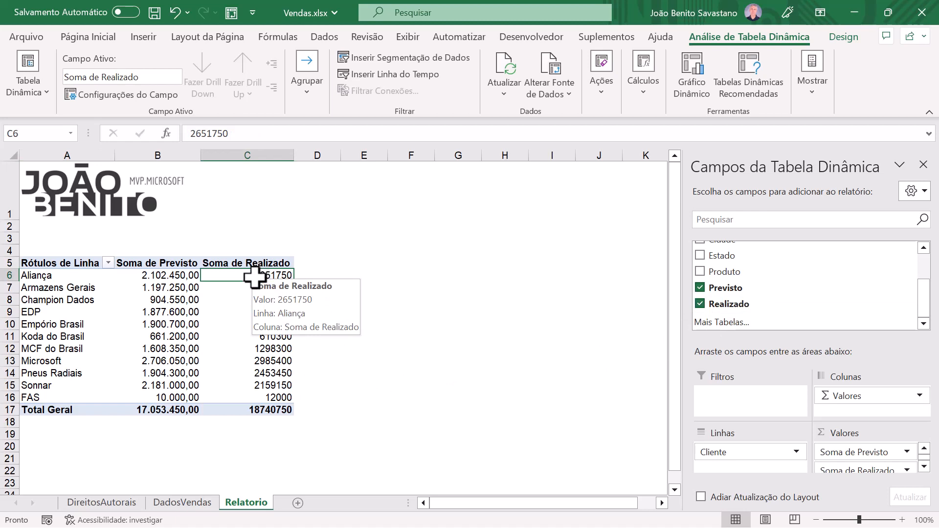
{"action": "right_click", "coordinate": [254, 277]}
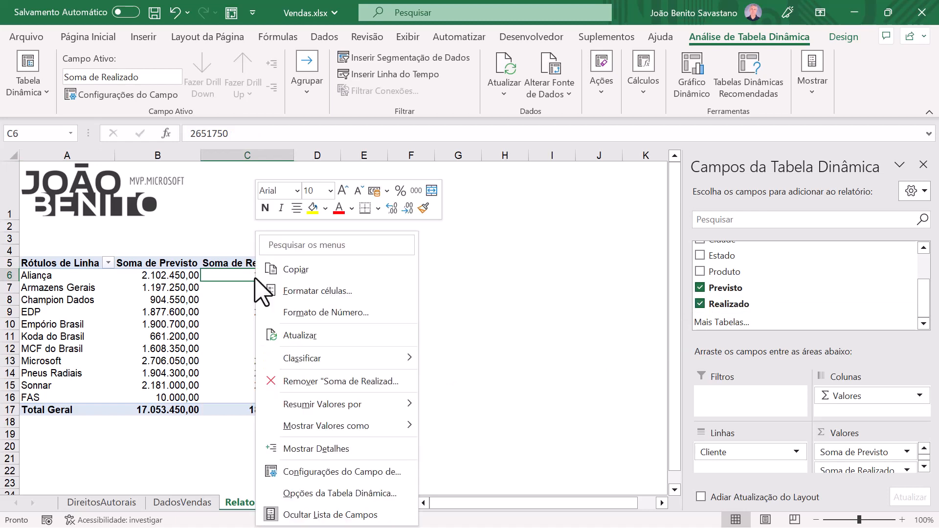
{"action": "left_click", "coordinate": [316, 313]}
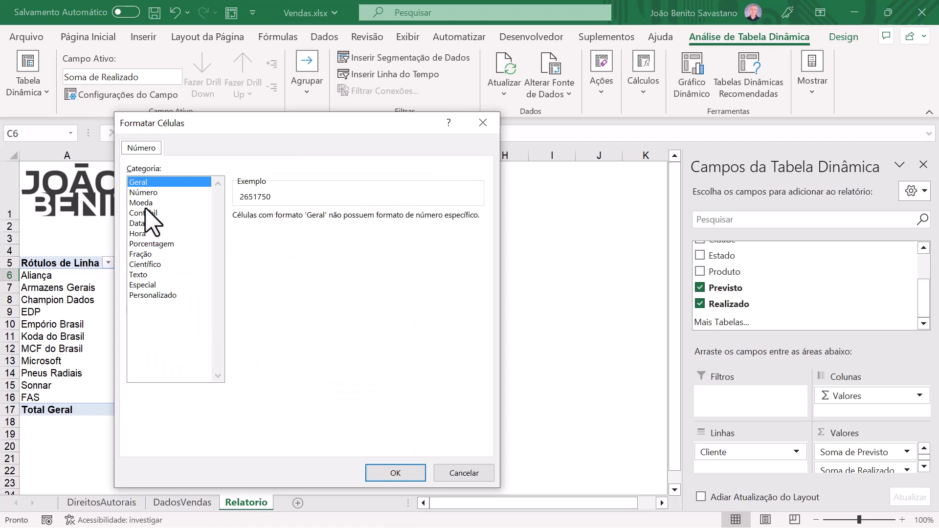
{"action": "left_click", "coordinate": [147, 193]}
{"action": "left_click", "coordinate": [237, 236]}
{"action": "left_click", "coordinate": [401, 474]}
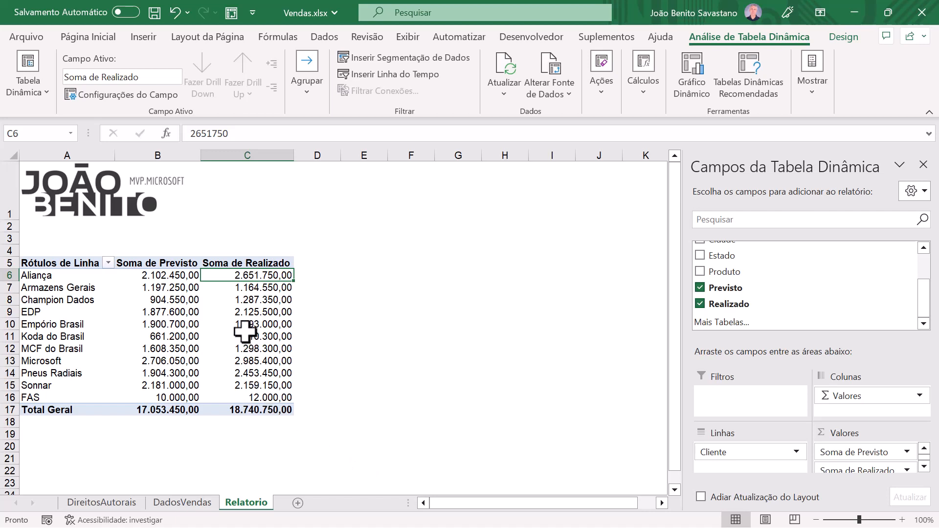
- Open the value field settings for Soma de Realizado and move the dialog clear of the pivot table
{"action": "mouse_move", "coordinate": [241, 277]}
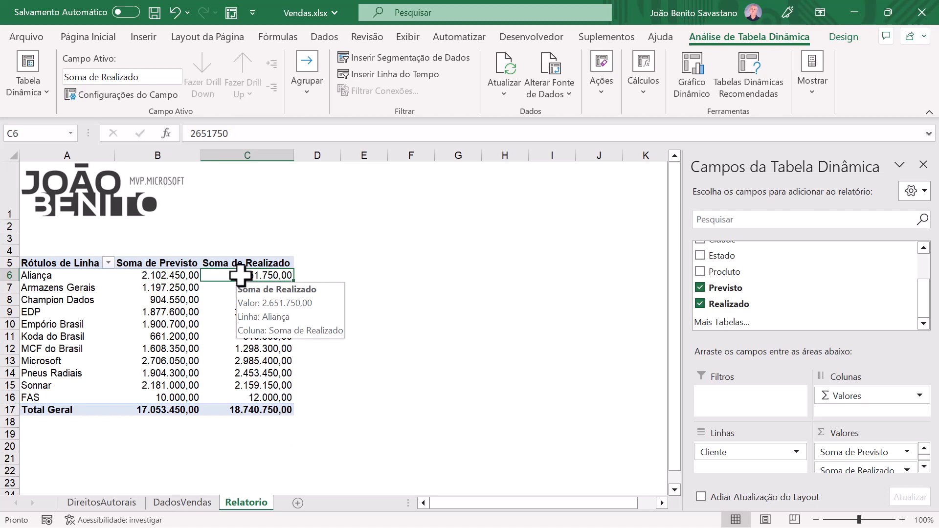
{"action": "right_click", "coordinate": [240, 275]}
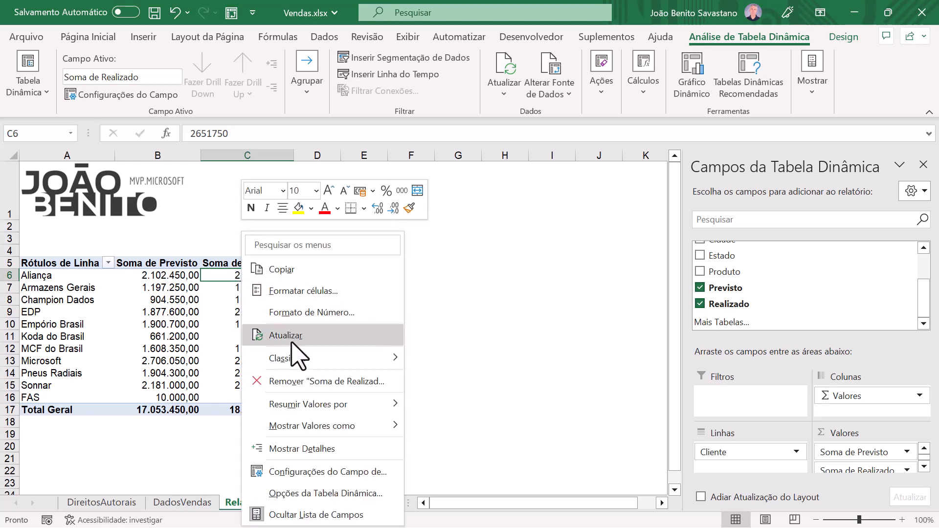
{"action": "left_click", "coordinate": [301, 472]}
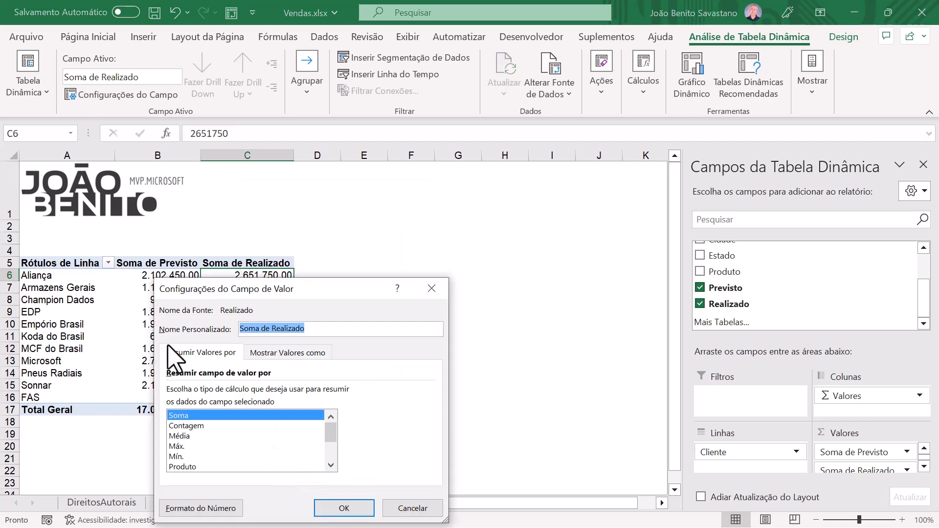
{"action": "left_click_drag", "start_coordinate": [230, 289], "coordinate": [424, 143]}
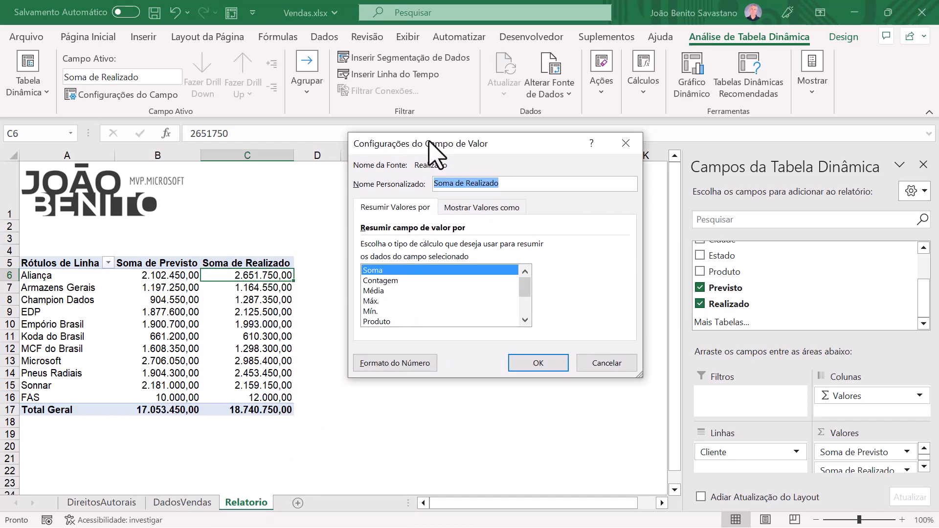
- Try the Contagem, Média, Máx., Mín. and Contar Números summary functions for Realizado and reselect Soma
{"action": "left_click", "coordinate": [384, 282]}
{"action": "left_click", "coordinate": [380, 292]}
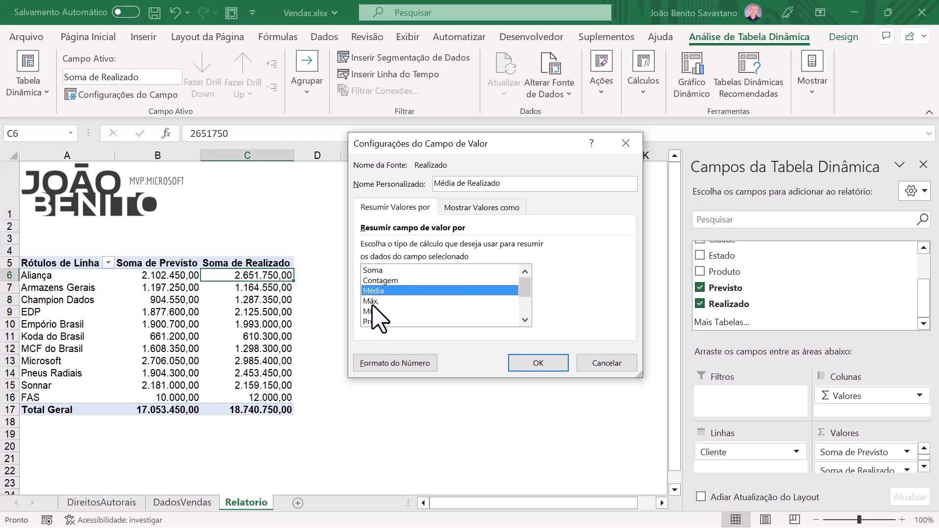
{"action": "left_click", "coordinate": [373, 301]}
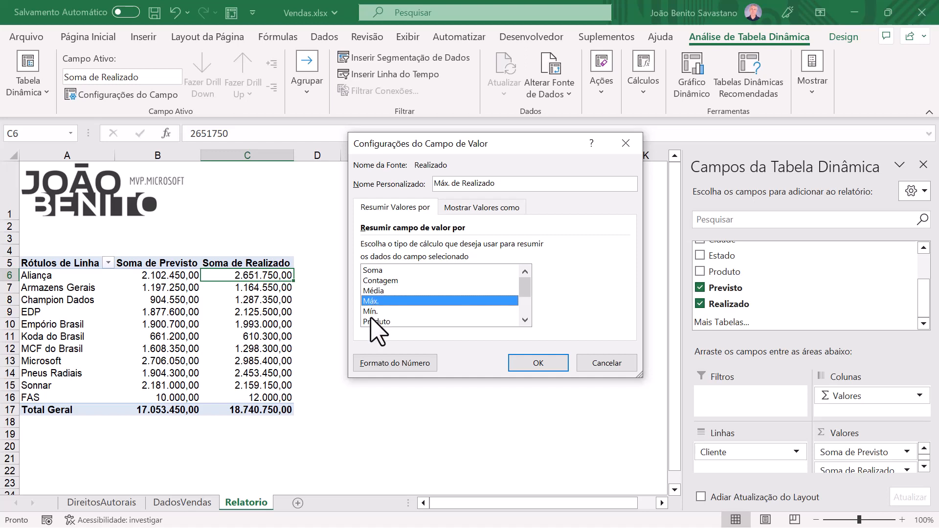
{"action": "left_click", "coordinate": [374, 311]}
{"action": "left_click_drag", "start_coordinate": [528, 294], "coordinate": [529, 307]}
{"action": "left_click", "coordinate": [408, 293]}
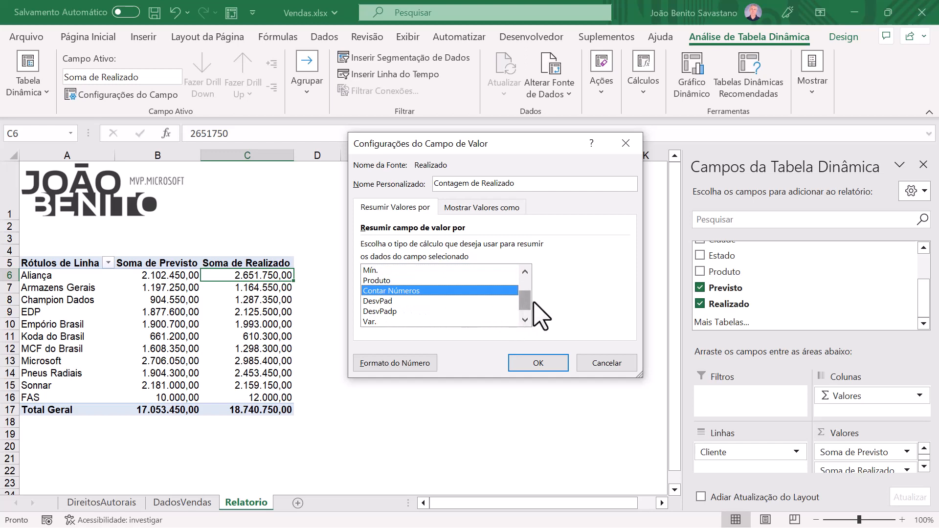
{"action": "left_click_drag", "start_coordinate": [523, 302], "coordinate": [524, 307]}
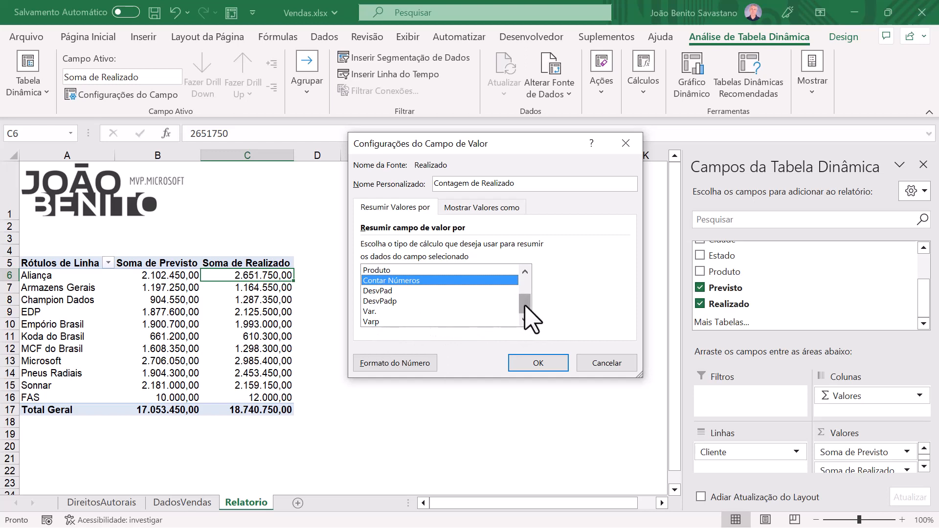
{"action": "left_click_drag", "start_coordinate": [525, 311], "coordinate": [527, 291]}
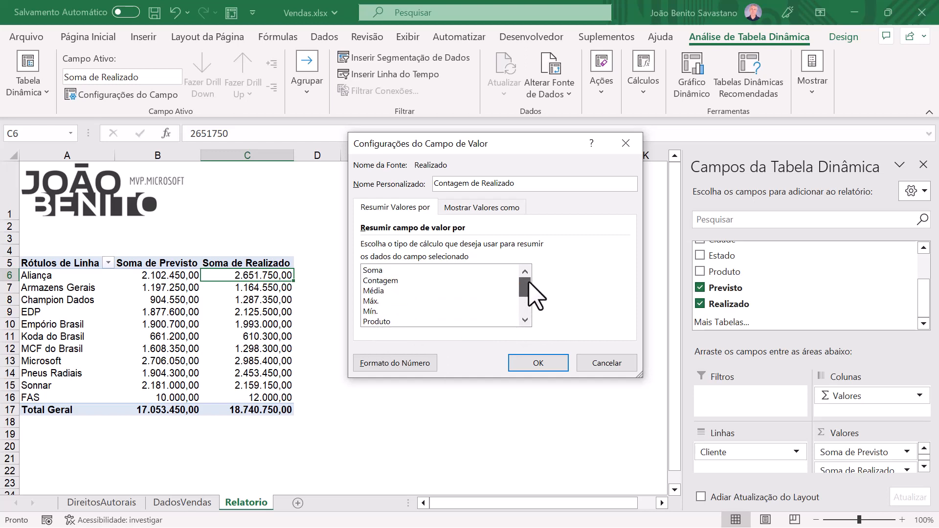
{"action": "left_click", "coordinate": [374, 270]}
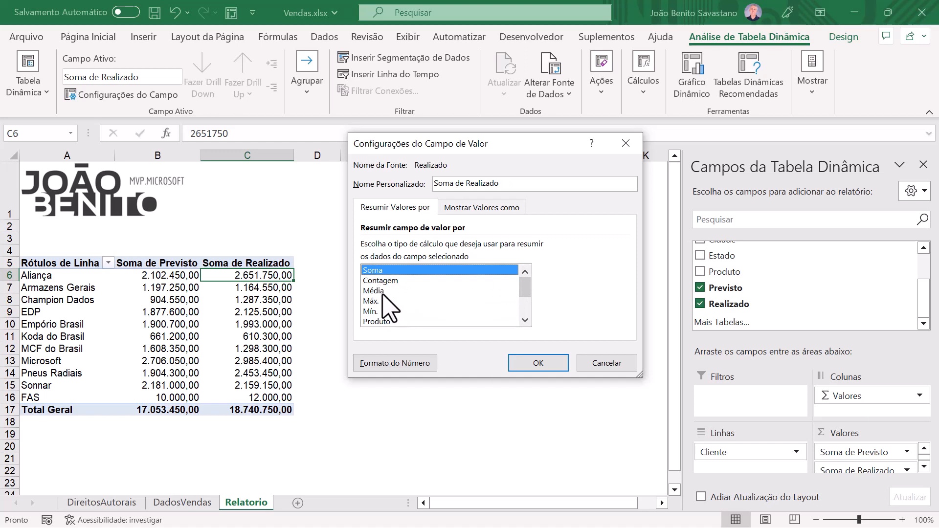
- Summarize the Realizado field by Média and apply the custom number format #.##0,00. M to its values
{"action": "left_click", "coordinate": [383, 291]}
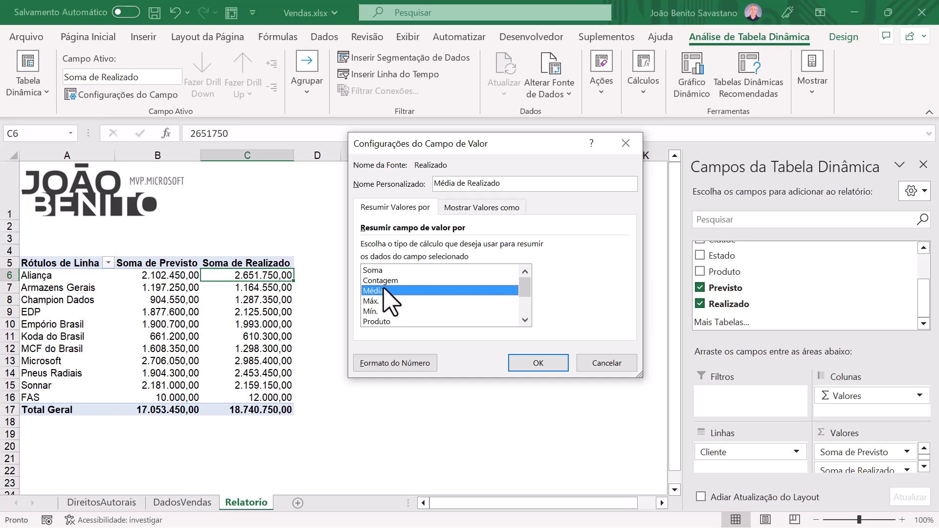
{"action": "left_click", "coordinate": [395, 364]}
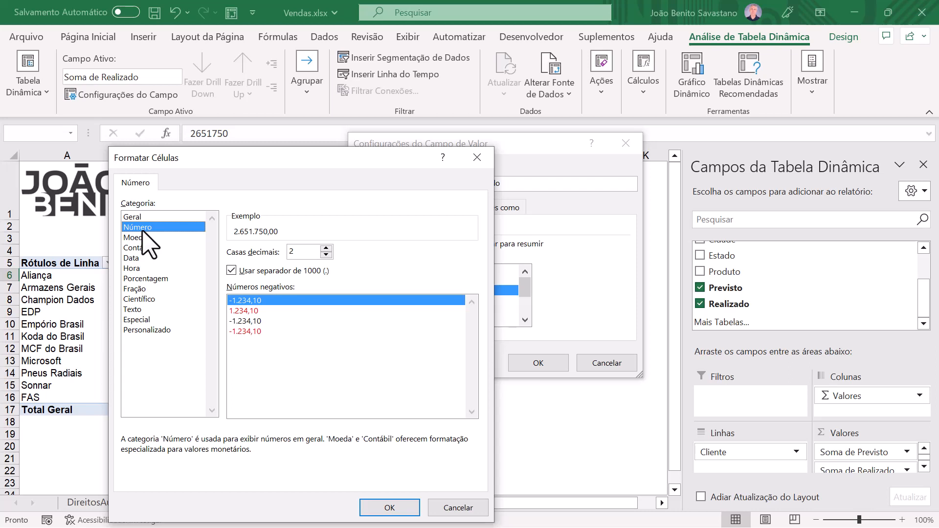
{"action": "left_click", "coordinate": [150, 331]}
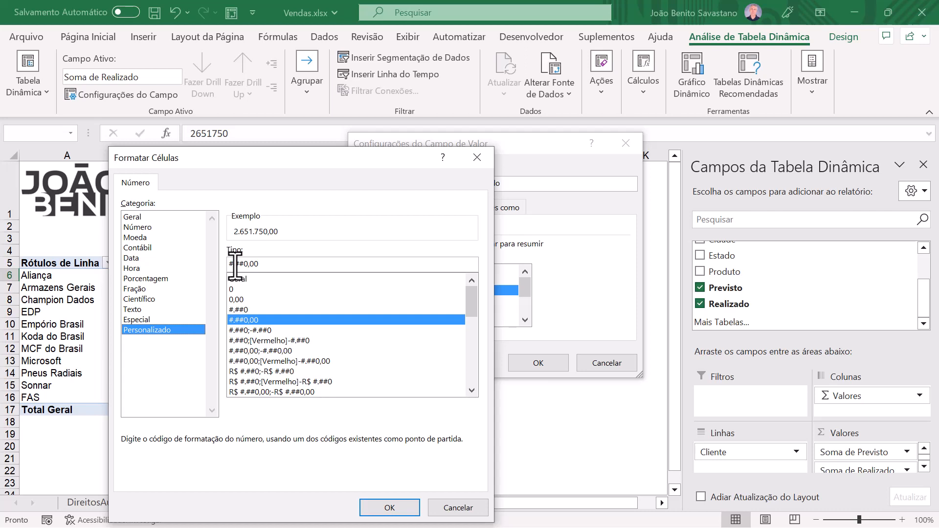
{"action": "left_click", "coordinate": [268, 264]}
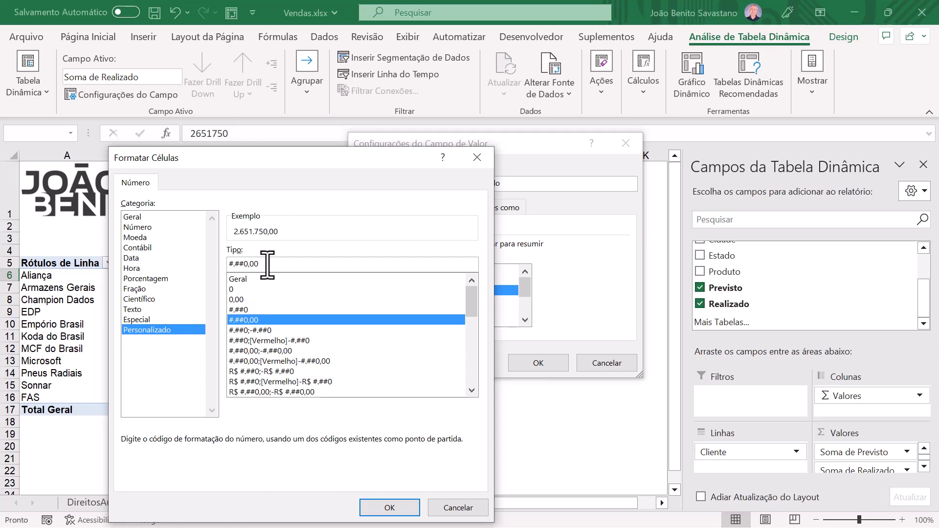
{"action": "type", "text": ","}
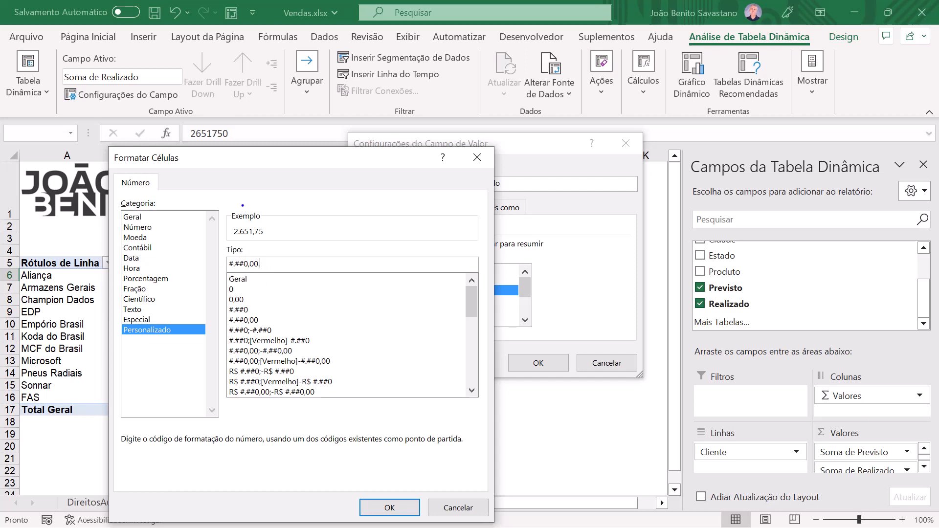
{"action": "mouse_move", "coordinate": [228, 220]}
{"action": "left_mouse_down"}
{"action": "mouse_move", "coordinate": [237, 241]}
{"action": "mouse_move", "coordinate": [284, 243]}
{"action": "mouse_move", "coordinate": [237, 223]}
{"action": "left_mouse_up"}
{"action": "key", "text": "Escape"}
{"action": "type", "text": "M"}
{"action": "left_click", "coordinate": [397, 509]}
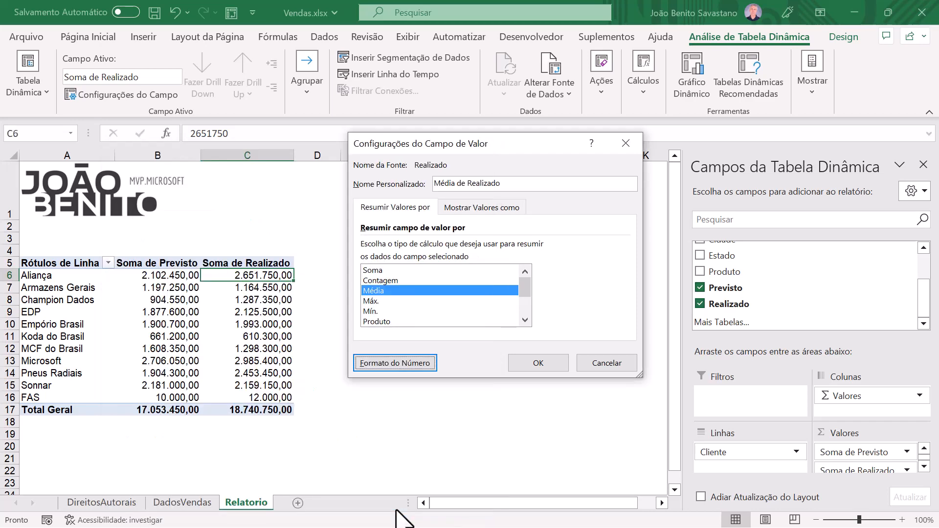
{"action": "left_click", "coordinate": [541, 364]}
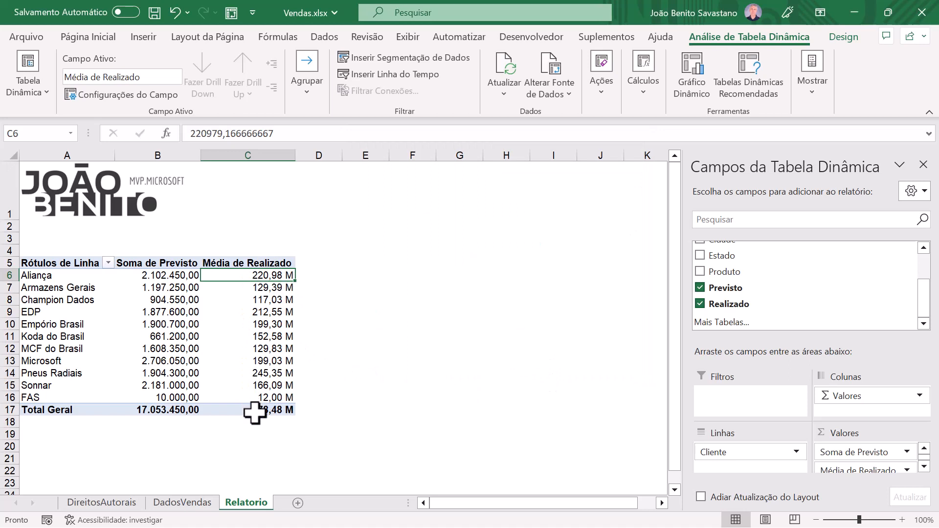
- Apply the existing custom format that shows thousands with an M suffix to the Soma de Previsto field
{"action": "mouse_move", "coordinate": [254, 412]}
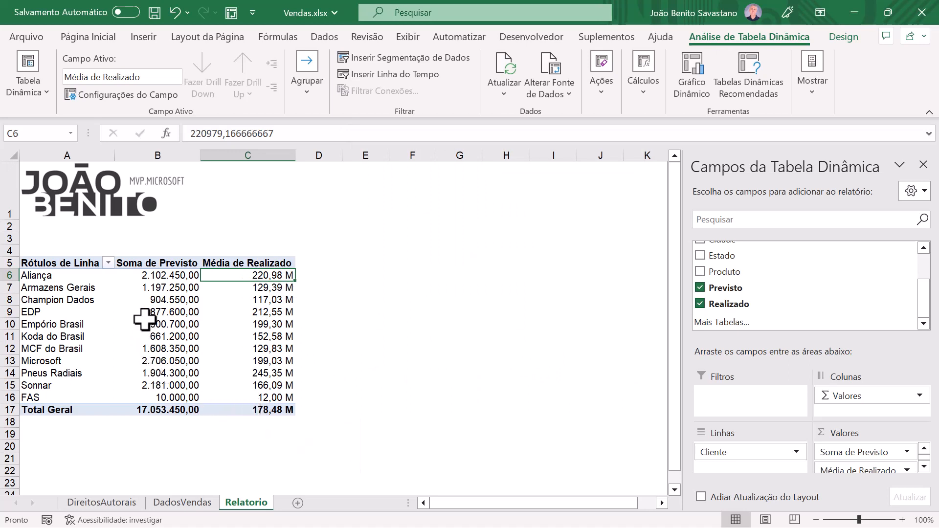
{"action": "left_click", "coordinate": [151, 277]}
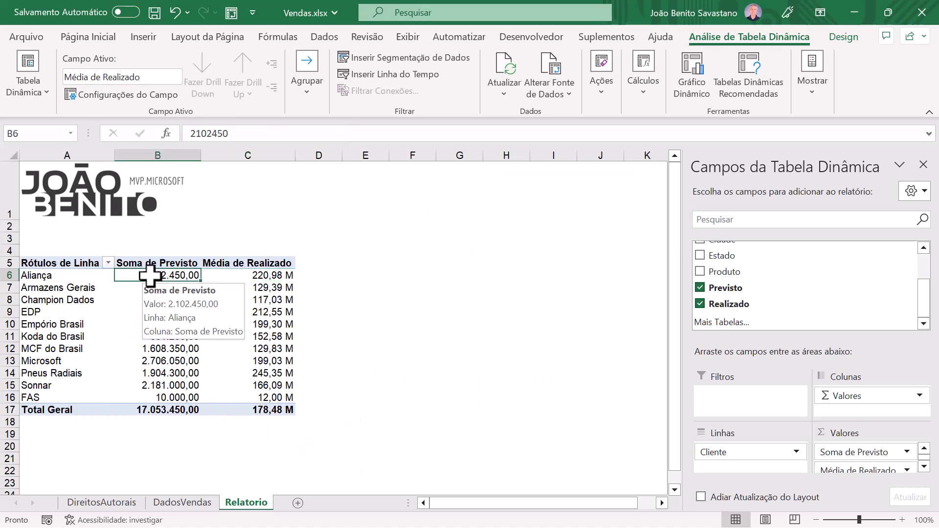
{"action": "right_click", "coordinate": [150, 276]}
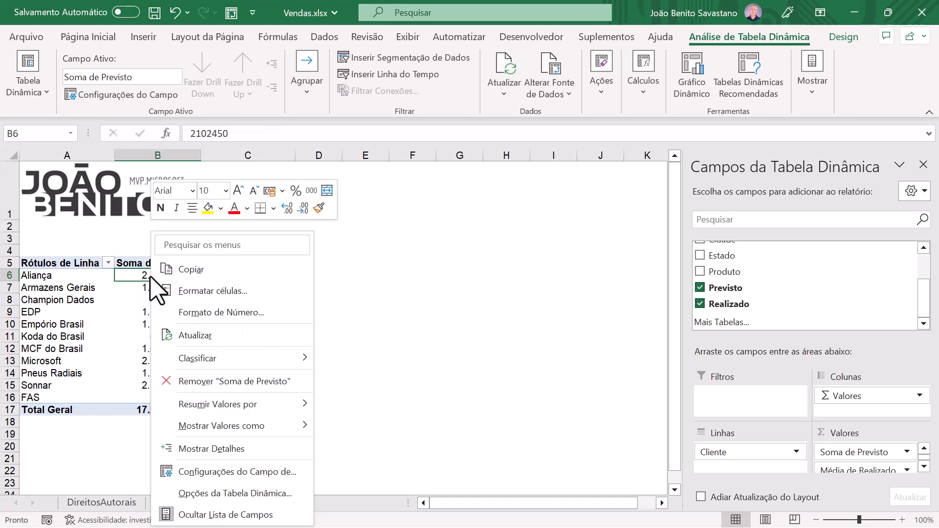
{"action": "left_click", "coordinate": [186, 314]}
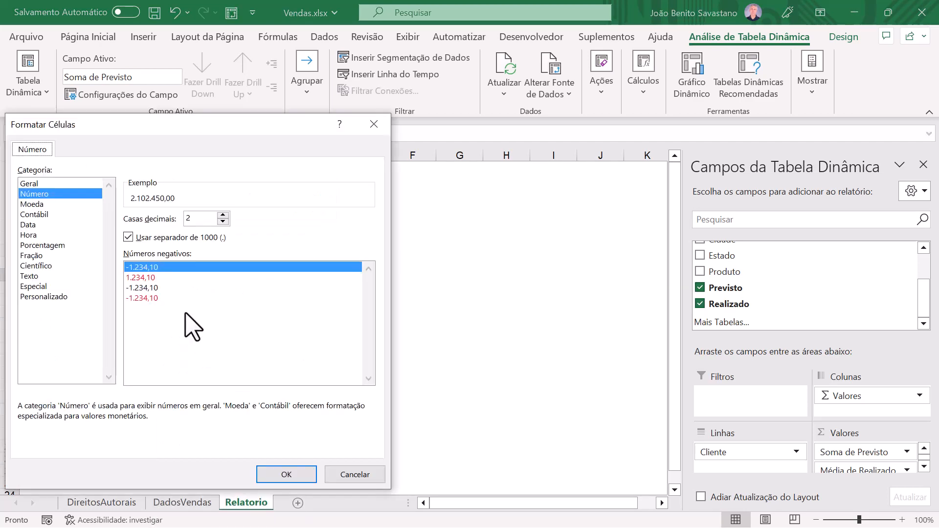
{"action": "left_click", "coordinate": [52, 296]}
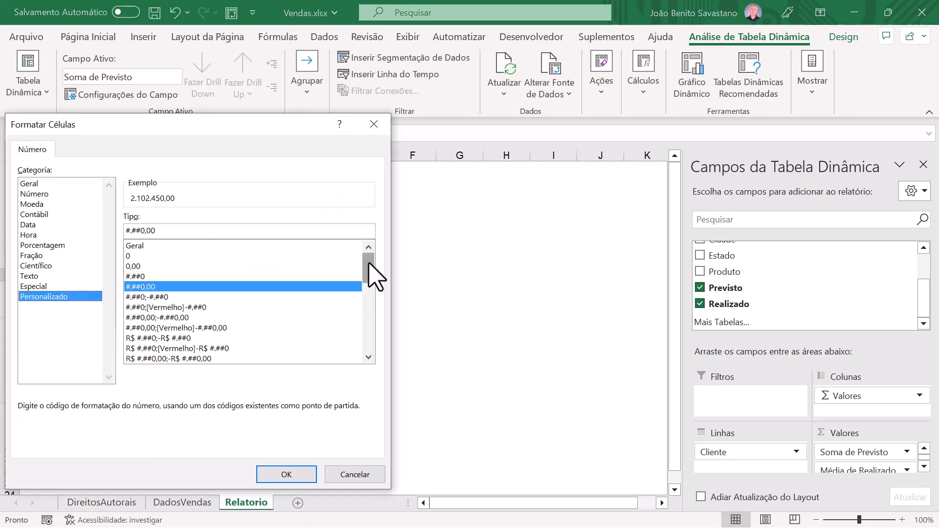
{"action": "left_click_drag", "start_coordinate": [368, 268], "coordinate": [385, 359]}
{"action": "left_click", "coordinate": [153, 359]}
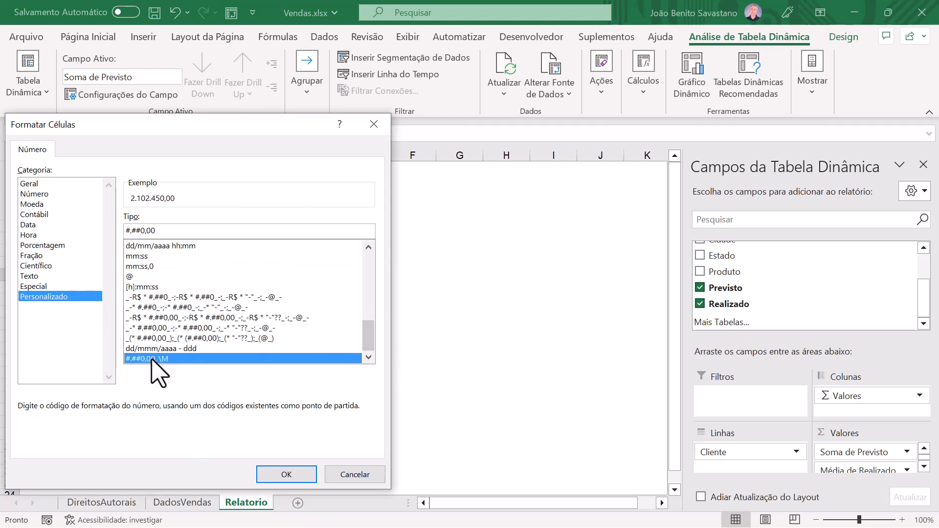
{"action": "left_click", "coordinate": [288, 479]}
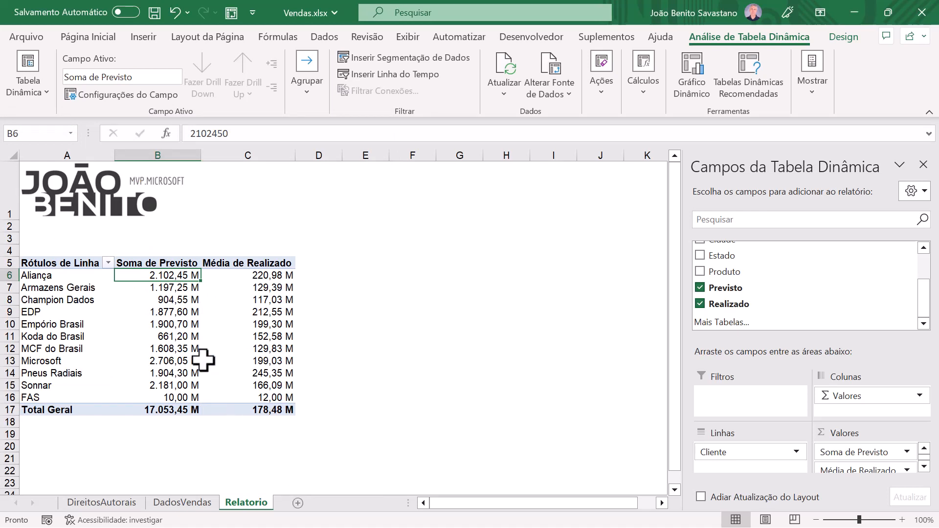
- Review the pivot table's layout and format option for preserving cell formatting on update, and leave the options unchanged
{"action": "right_click", "coordinate": [171, 273]}
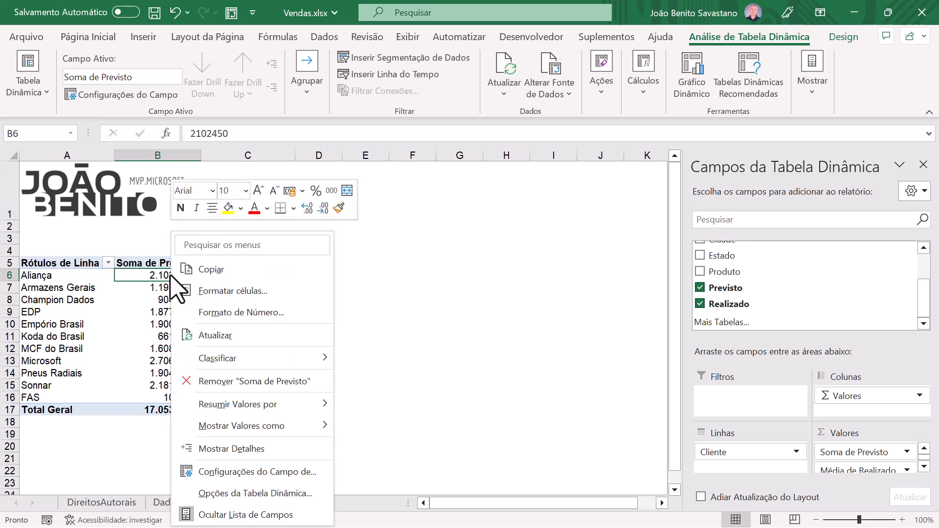
{"action": "left_click", "coordinate": [223, 494]}
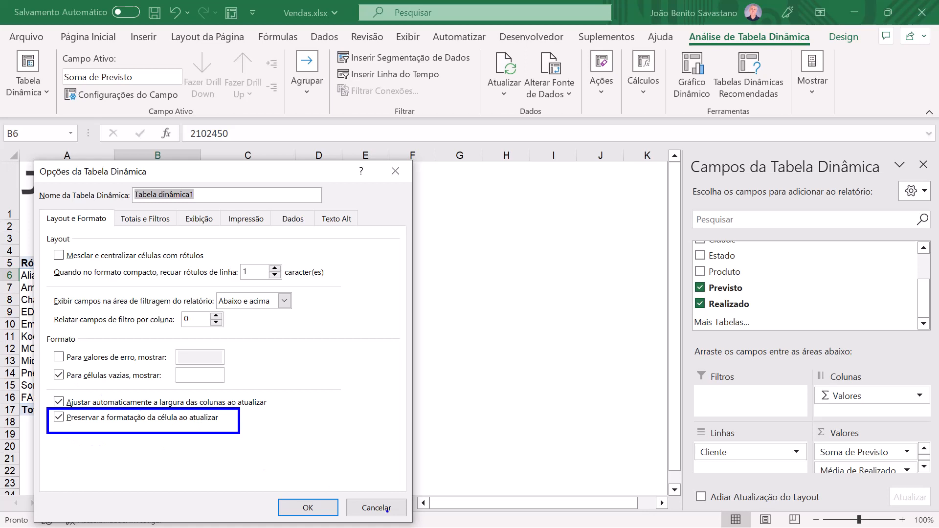
{"action": "left_click", "coordinate": [387, 509]}
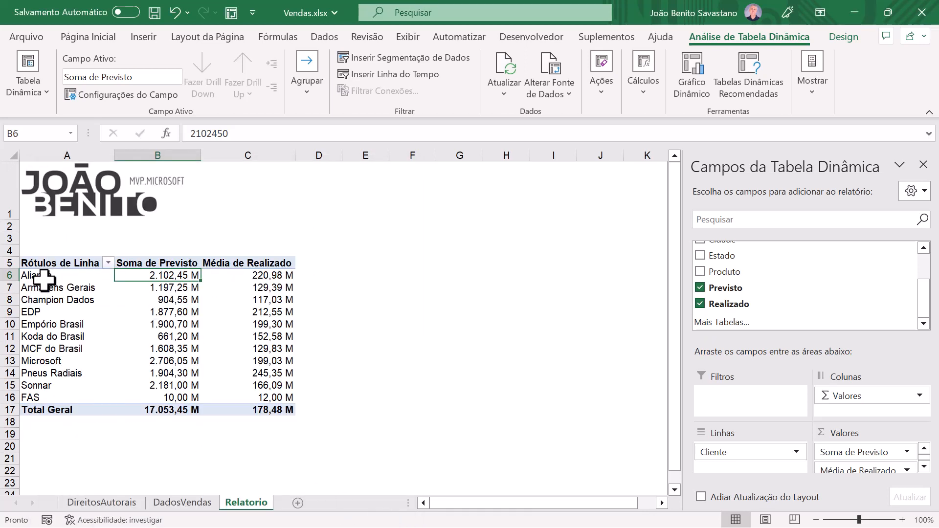
- Give the row labels in A6:A17 the custom cell format "Cliente: "@ and widen column A to fit them
{"action": "left_click_drag", "start_coordinate": [40, 275], "coordinate": [49, 410]}
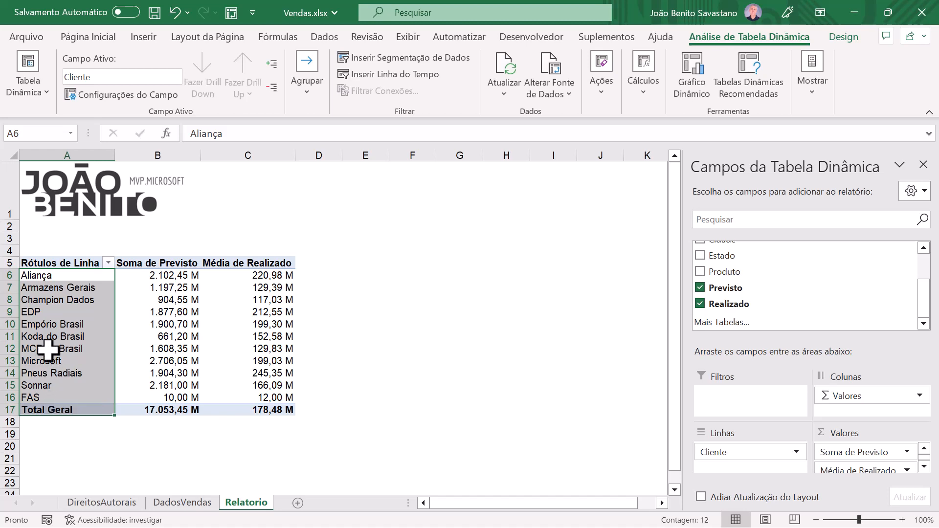
{"action": "right_click", "coordinate": [61, 277]}
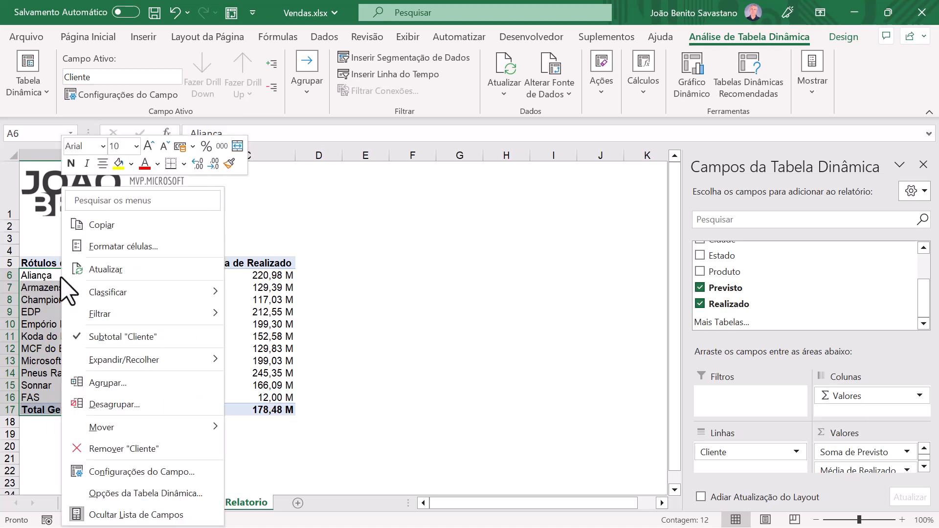
{"action": "left_click", "coordinate": [117, 247]}
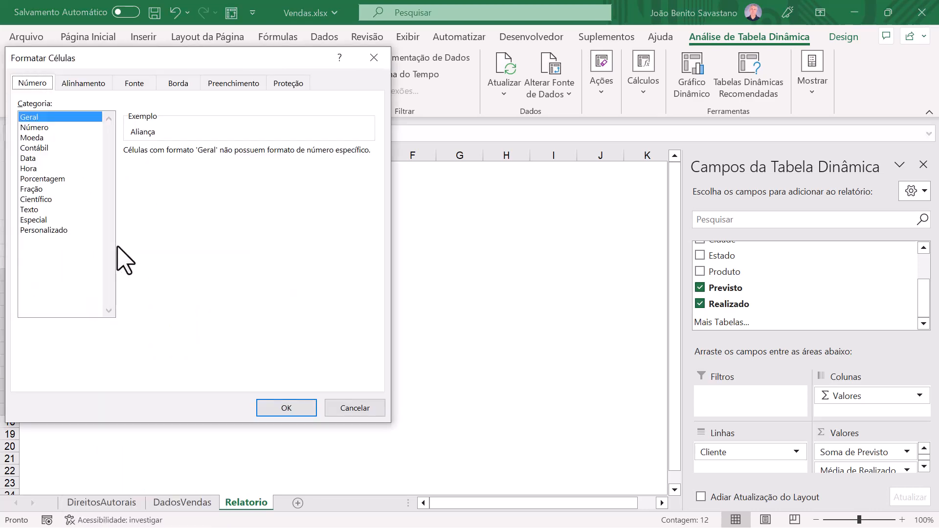
{"action": "left_click", "coordinate": [44, 230]}
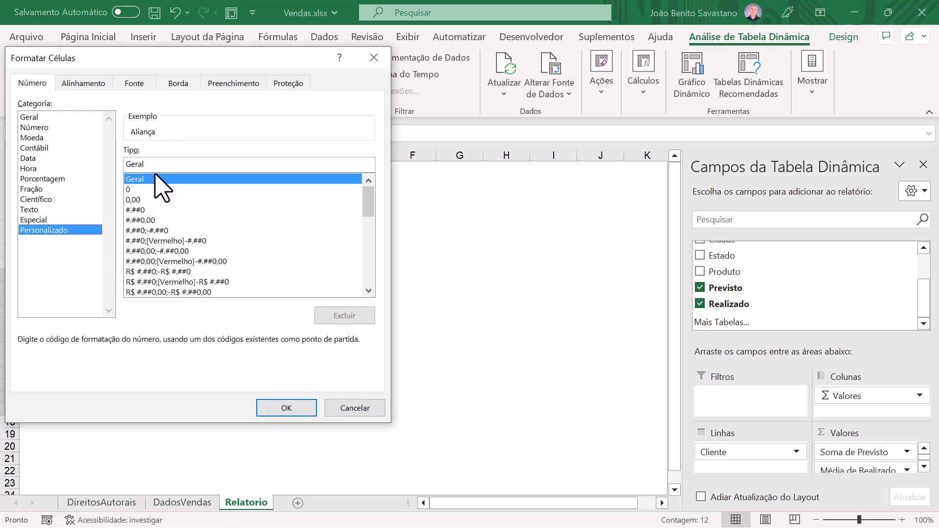
{"action": "left_click_drag", "start_coordinate": [161, 164], "coordinate": [112, 164]}
{"action": "type", "text": "\"Clein"}
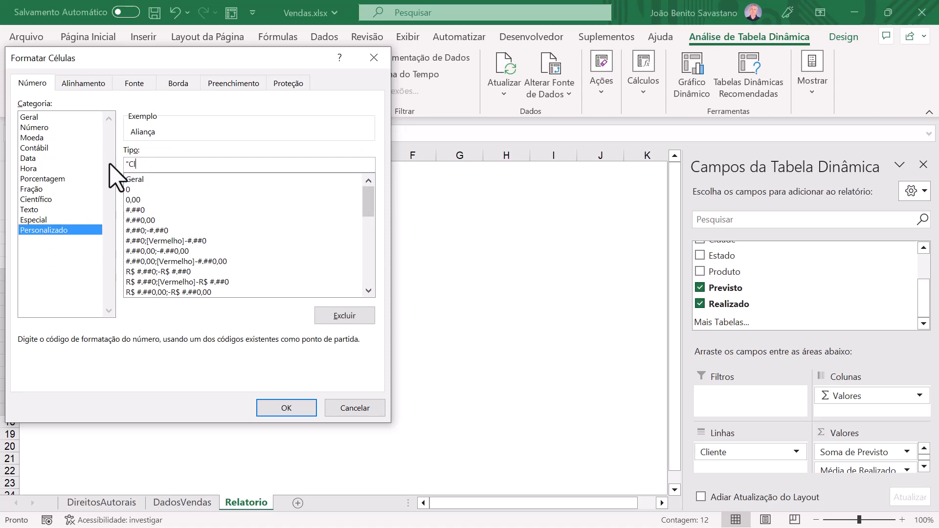
{"action": "key", "text": "BackSpace"}
{"action": "key", "text": "BackSpace"}
{"action": "key", "text": "BackSpace"}
{"action": "type", "text": "iente: \"@"}
{"action": "mouse_move", "coordinate": [126, 117]}
{"action": "left_mouse_down"}
{"action": "mouse_move", "coordinate": [195, 151]}
{"action": "mouse_move", "coordinate": [185, 122]}
{"action": "mouse_move", "coordinate": [114, 117]}
{"action": "left_mouse_up"}
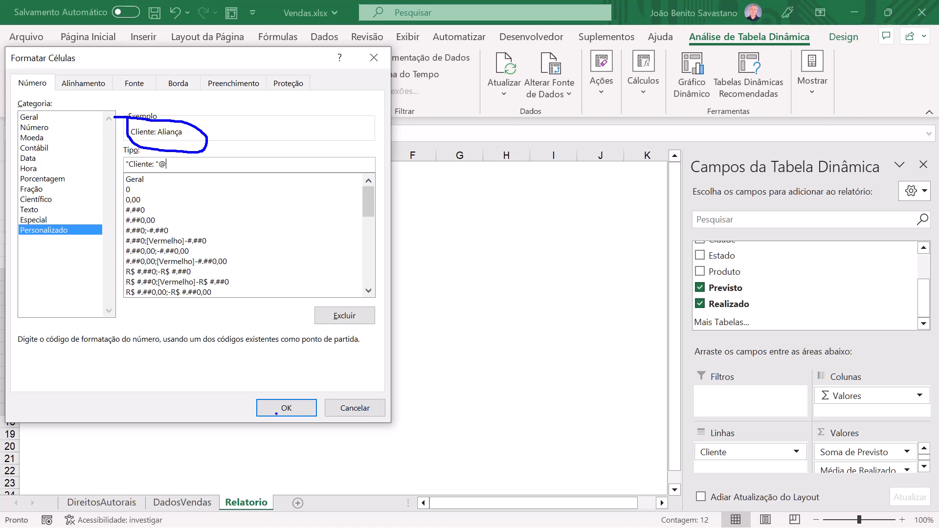
{"action": "key", "text": "Escape"}
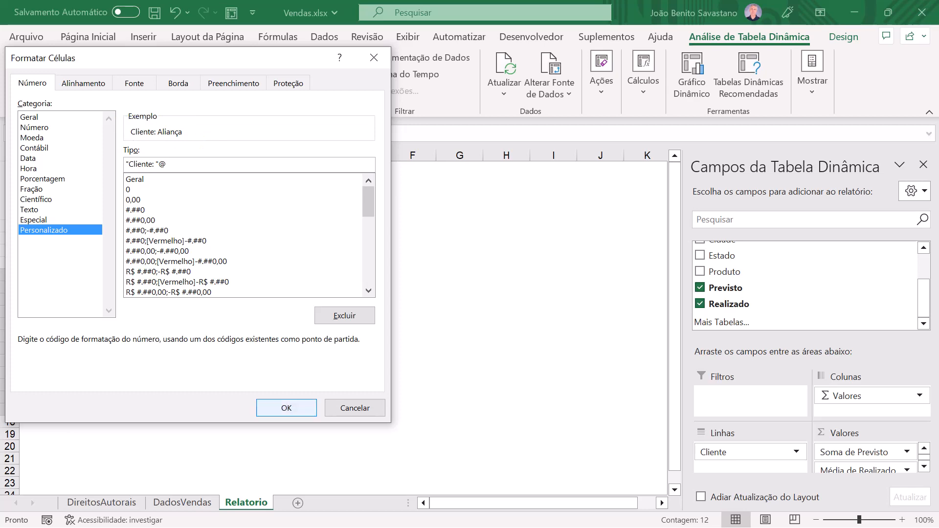
{"action": "left_click", "coordinate": [289, 410]}
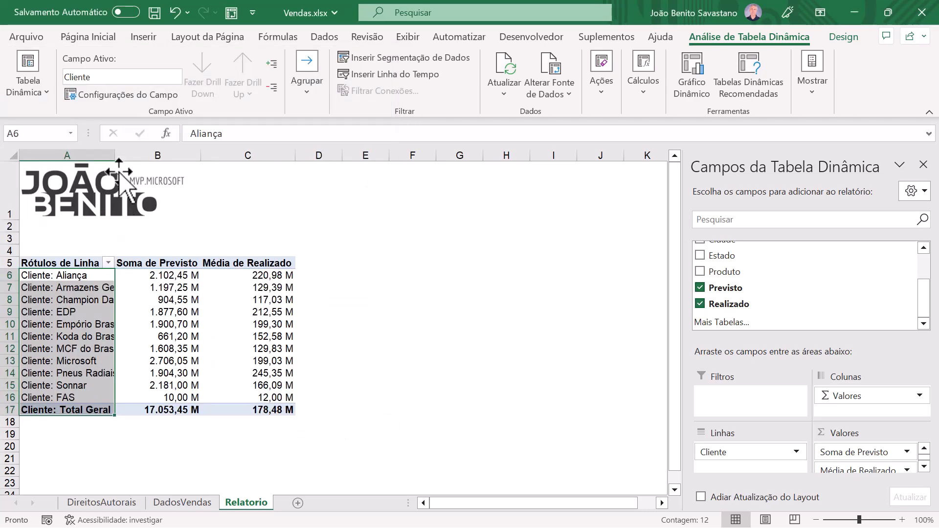
{"action": "left_click_drag", "start_coordinate": [115, 157], "coordinate": [155, 157]}
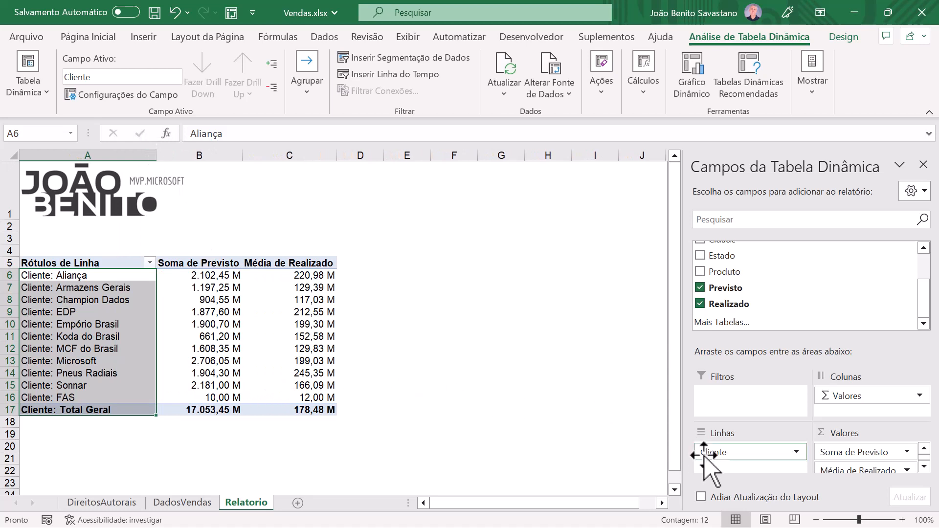
- Move Cliente to the report filters, place Produto in the rows, and select the product labels
{"action": "left_click_drag", "start_coordinate": [738, 455], "coordinate": [746, 402]}
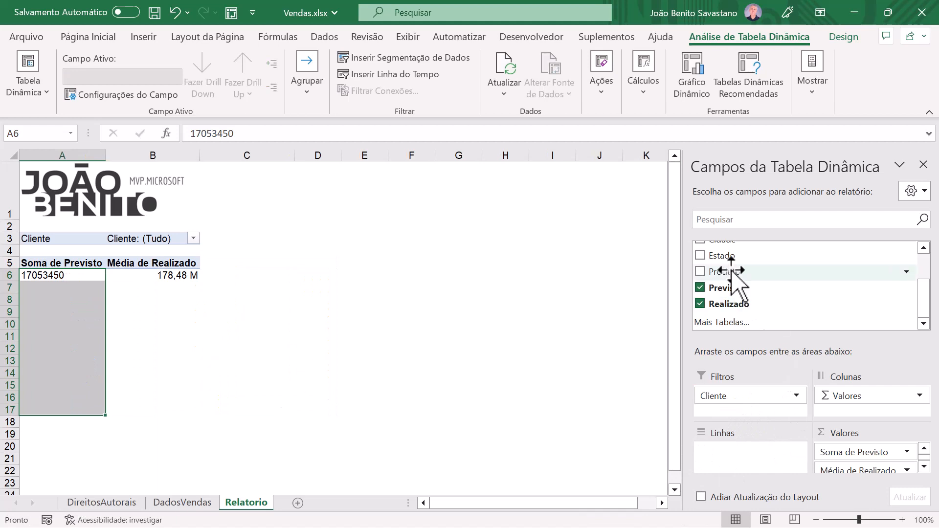
{"action": "left_click_drag", "start_coordinate": [724, 271], "coordinate": [750, 455]}
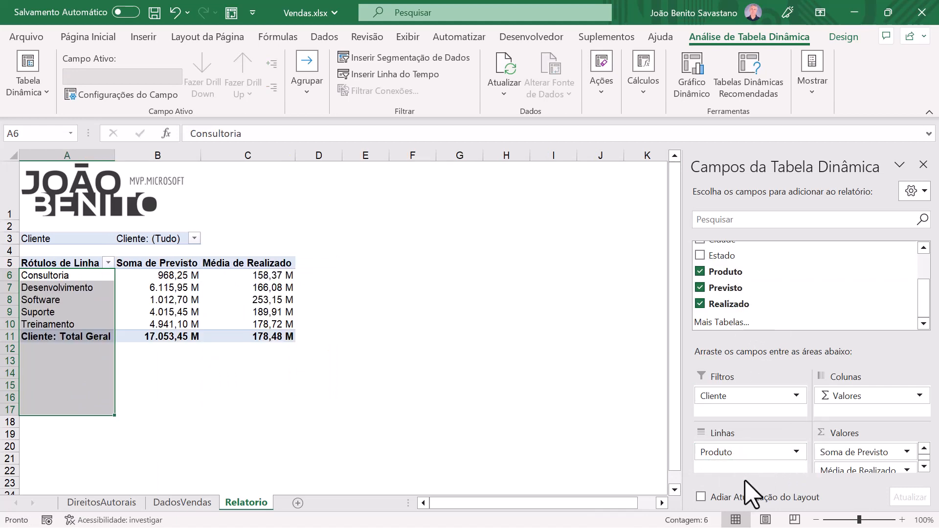
{"action": "left_click", "coordinate": [65, 305]}
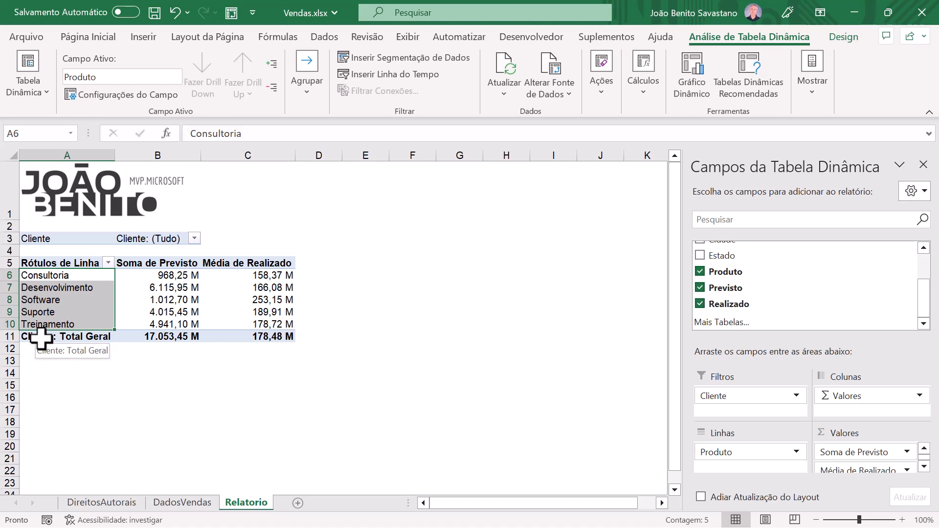
- Remove Produto from the pivot table's rows and move Cliente from the filters back to the rows
{"action": "left_click_drag", "start_coordinate": [732, 453], "coordinate": [814, 327]}
{"action": "left_click_drag", "start_coordinate": [725, 394], "coordinate": [753, 470]}
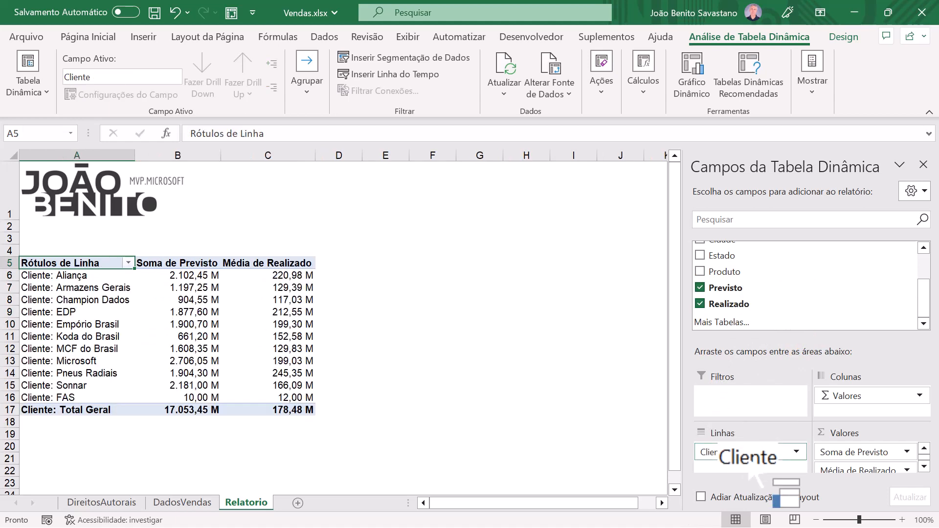
{"action": "left_click_drag", "start_coordinate": [750, 473], "coordinate": [751, 472]}
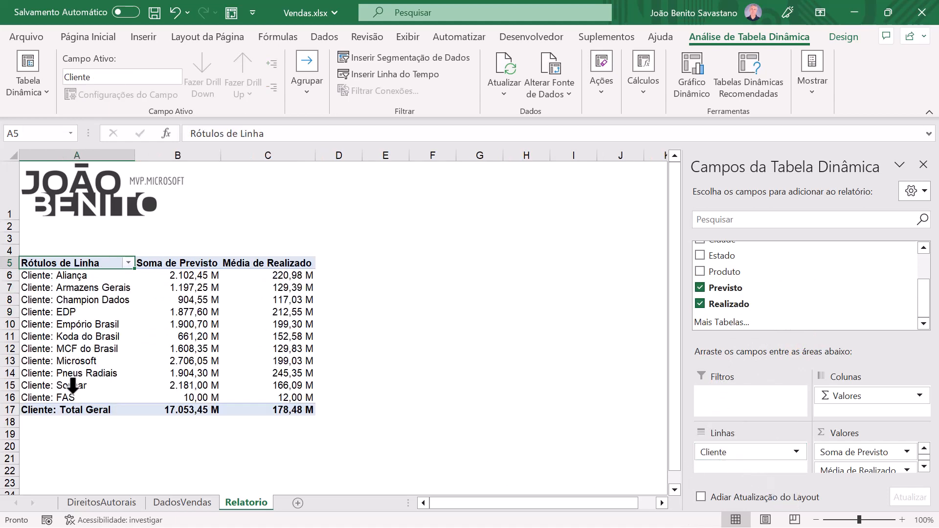